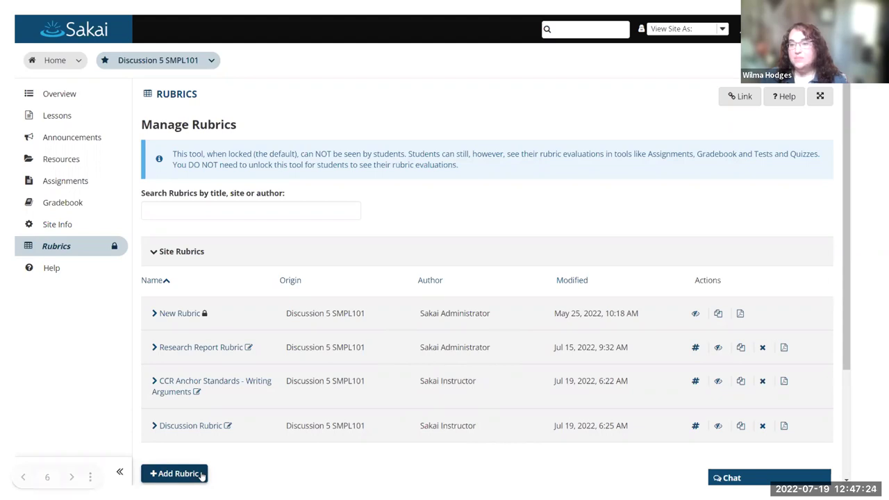
Create a new site rubric and save it with the title 'Essay Rubric'
{"action": "left_click", "coordinate": [201, 476]}
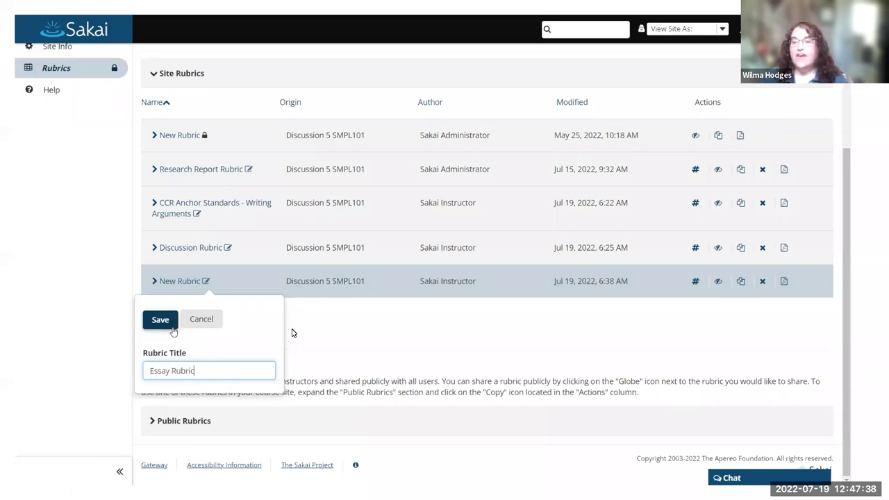
{"action": "left_click", "coordinate": [173, 330]}
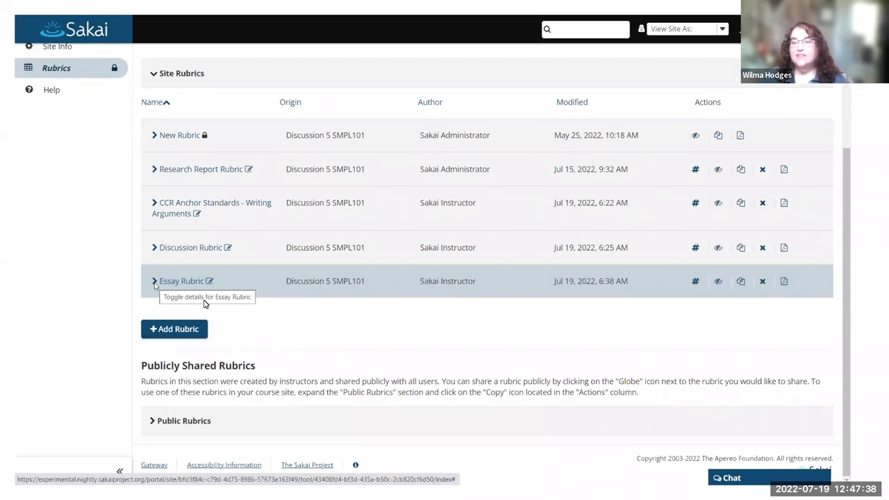
Edit Essay Rubric's Criterion 1 into 'Content' with description 'Topic is addressed completely'
{"action": "left_click", "coordinate": [154, 281]}
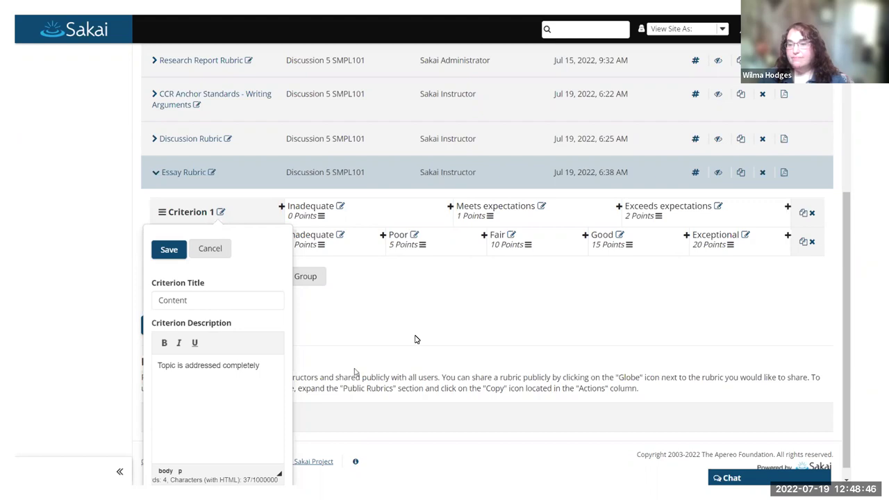
Save Content, score Format at 5/15/20, and add an Objectives group with two learning objectives
{"action": "left_click", "coordinate": [306, 276]}
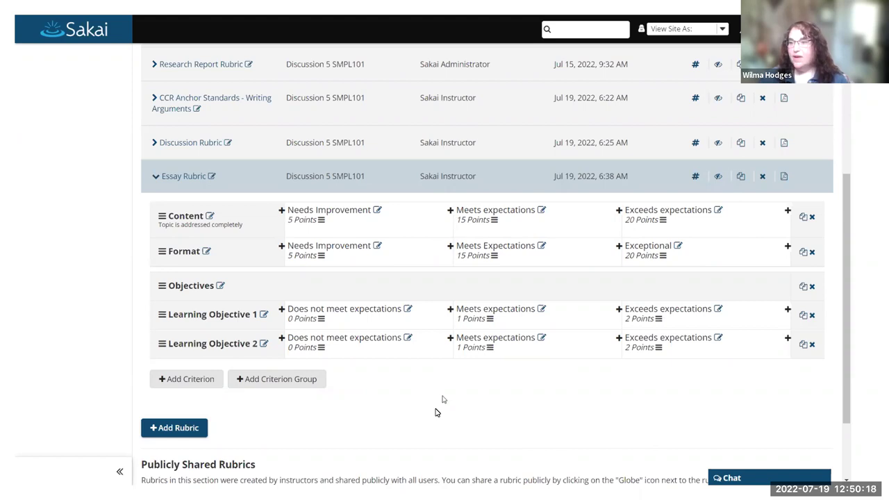
Advance past the Weighted Rubrics title slide to the Sakai page showing Discussion Rubric
{"action": "key", "text": "alt+Tab"}
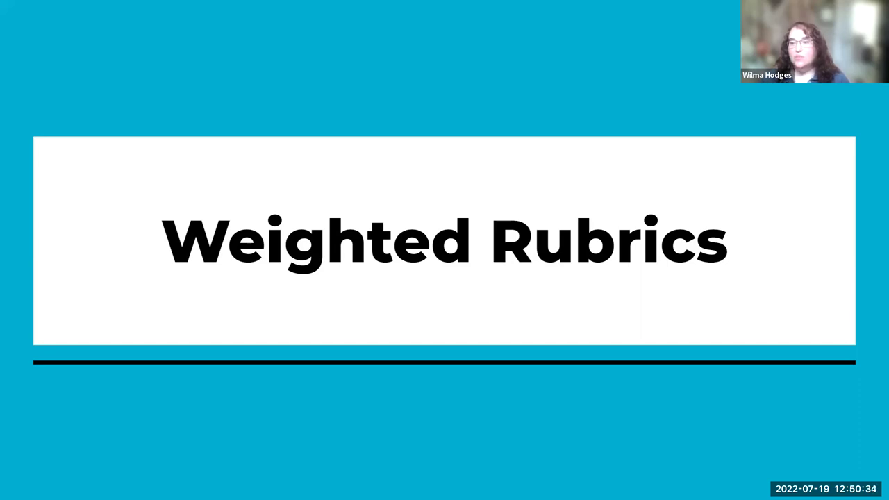
{"action": "key", "text": "alt+Tab"}
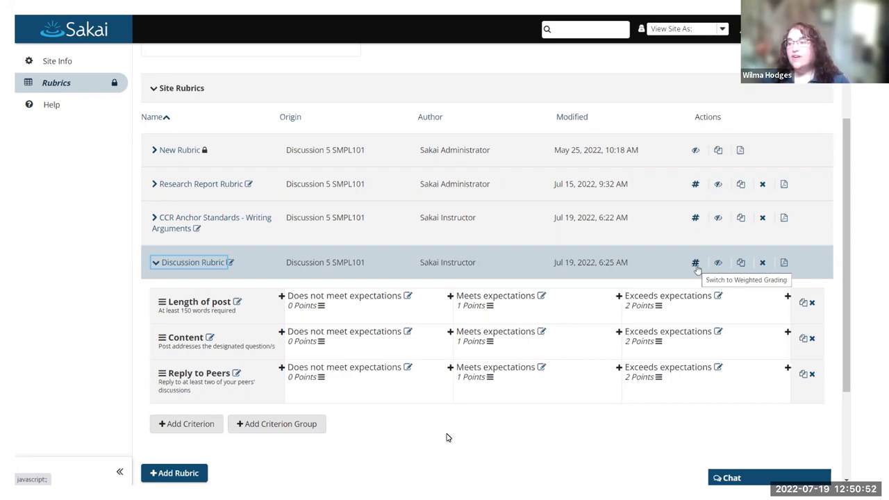
Make Discussion Rubric weighted at 40%, 40% and 20%, then advance to the Sharing Rubrics slide
{"action": "left_click", "coordinate": [696, 262]}
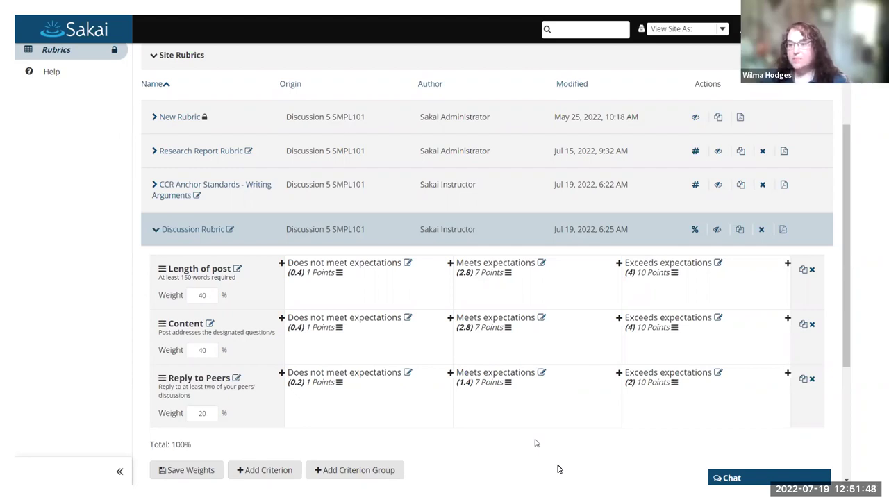
{"action": "key", "text": "alt+Tab"}
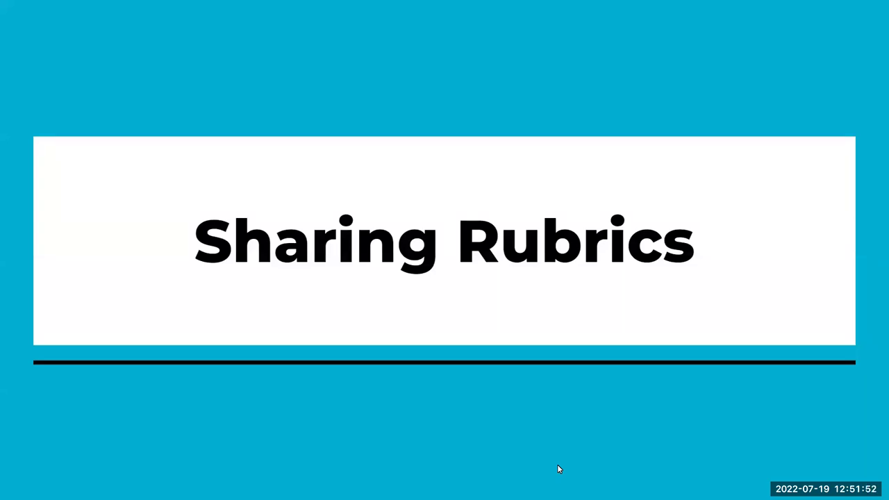
Go back one slide, then step forward twice to the Sakai page with Essay Rubric expanded
{"action": "mouse_move", "coordinate": [223, 471]}
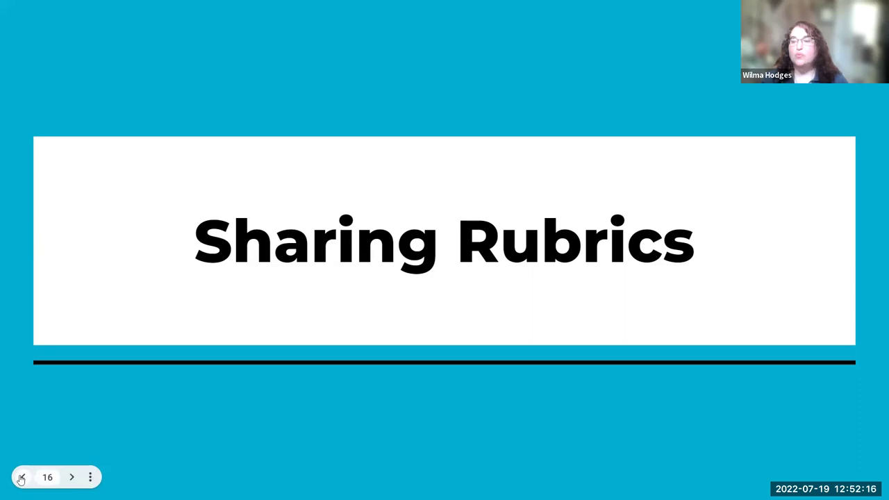
{"action": "key", "text": "alt+Tab"}
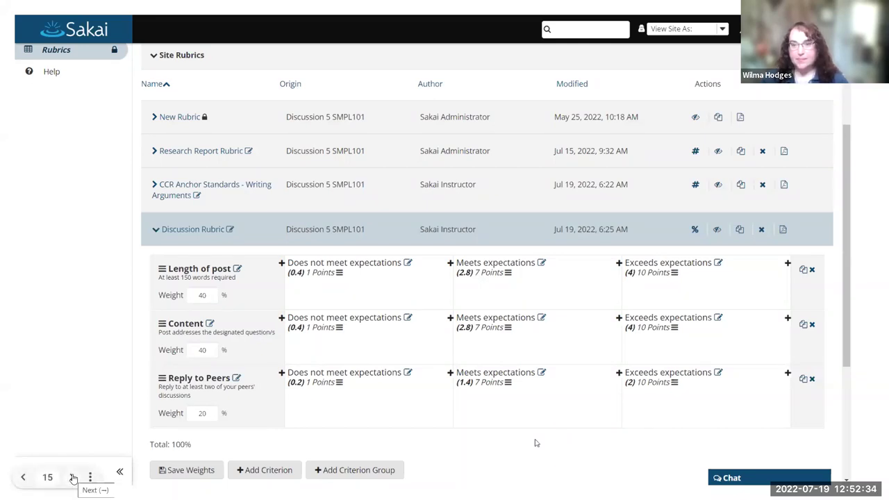
{"action": "left_click", "coordinate": [73, 478]}
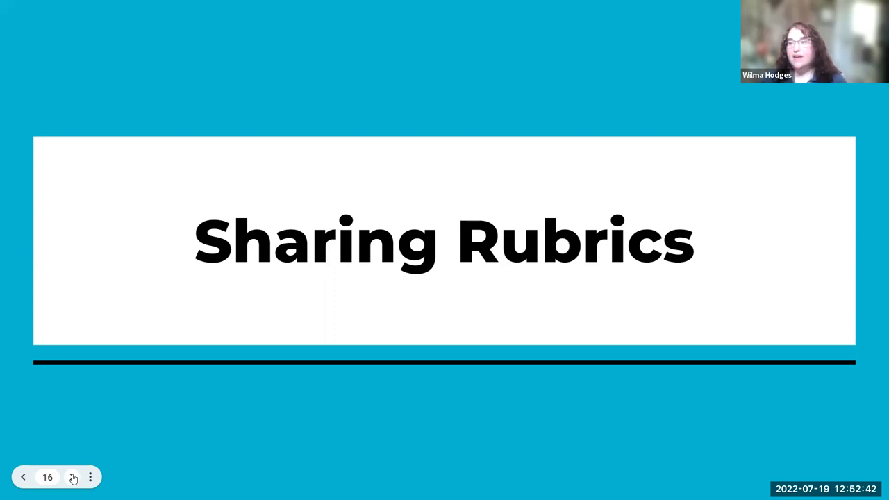
{"action": "left_click", "coordinate": [73, 477]}
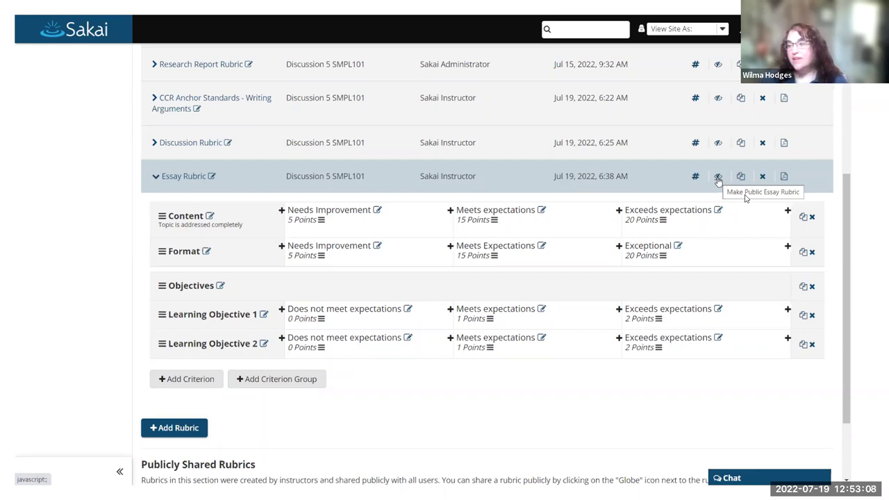
Share Essay Rubric publicly, then move to the Searching Rubrics slide and the Manage Rubrics list
{"action": "left_click", "coordinate": [718, 191]}
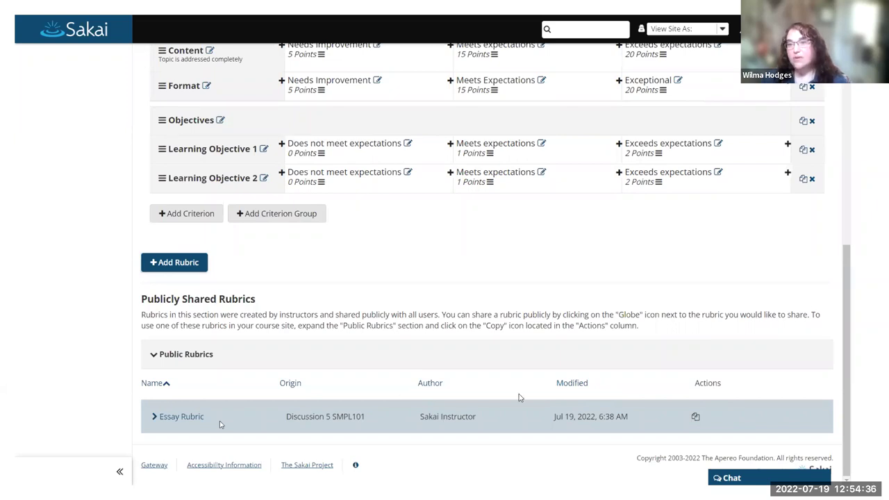
{"action": "key", "text": "alt+Tab"}
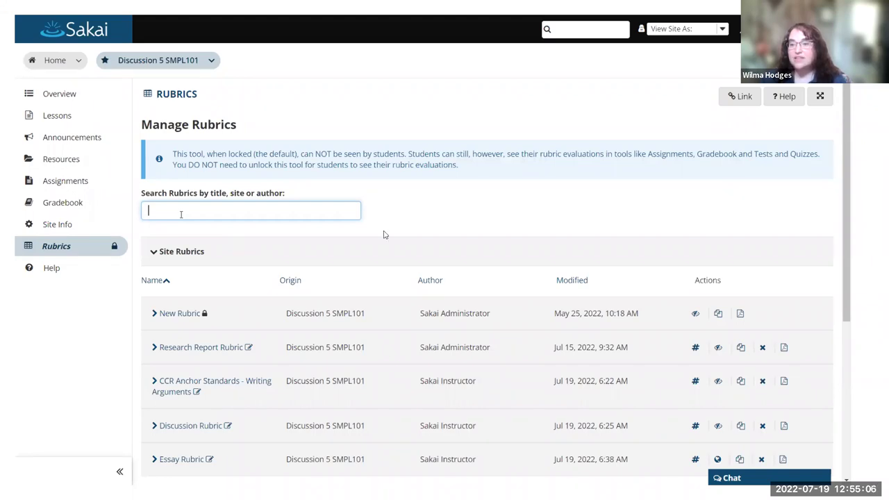
Search site rubrics for 'new' to show only New Rubric, then advance to Grading Assignments
{"action": "type", "text": "new"}
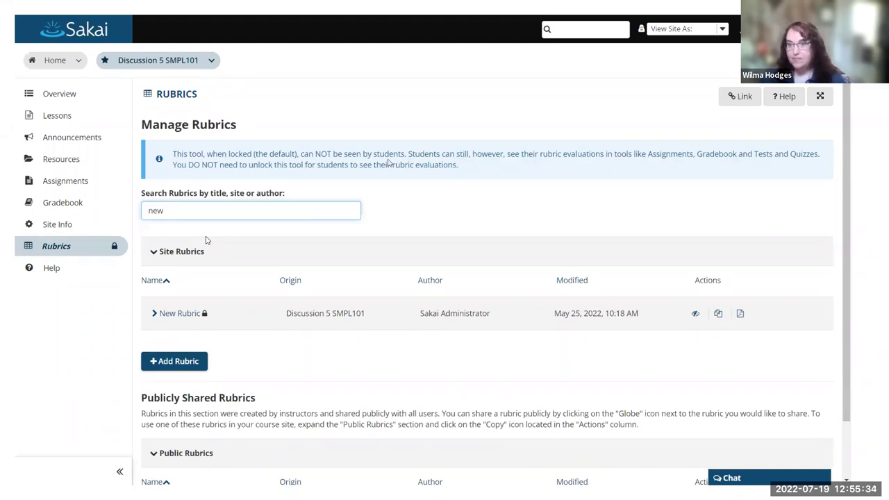
{"action": "key", "text": "alt+Tab"}
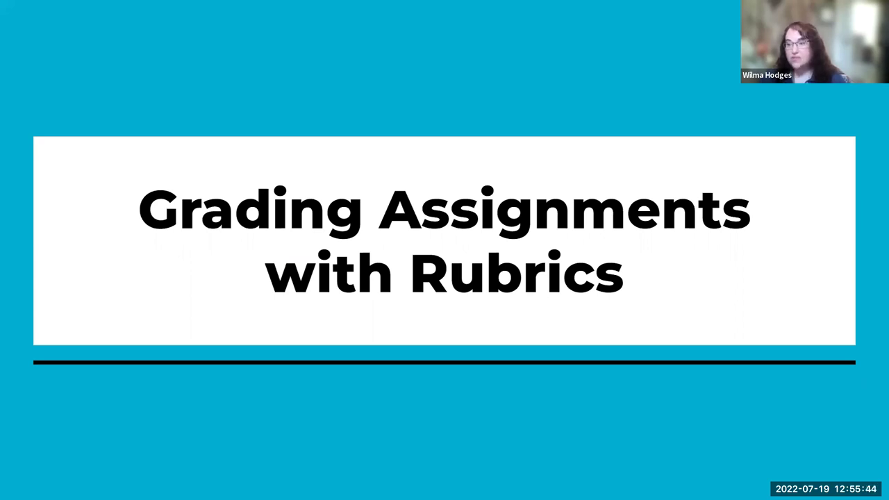
Leave the slideshow and return to the Sakai Assignments list for Discussion 5 SMPL101
{"action": "key", "text": "alt+Tab"}
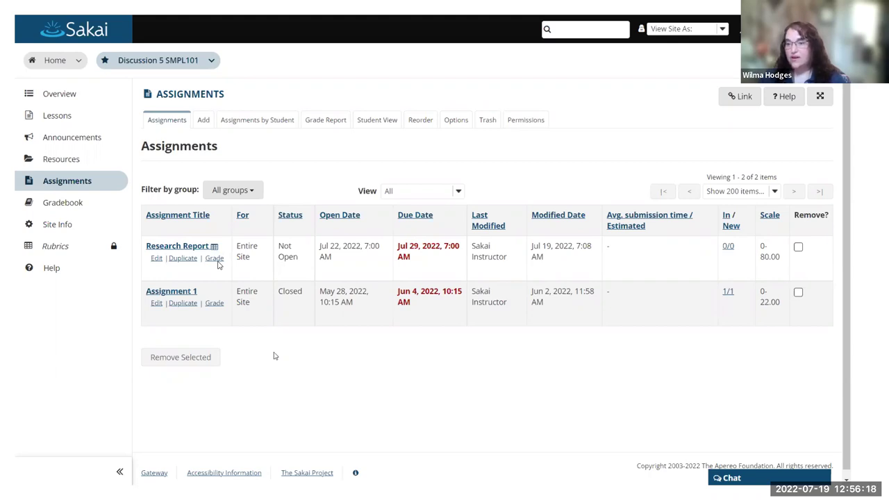
Open Research Report's grading view listing its 30 participants' submissions
{"action": "left_click", "coordinate": [215, 259]}
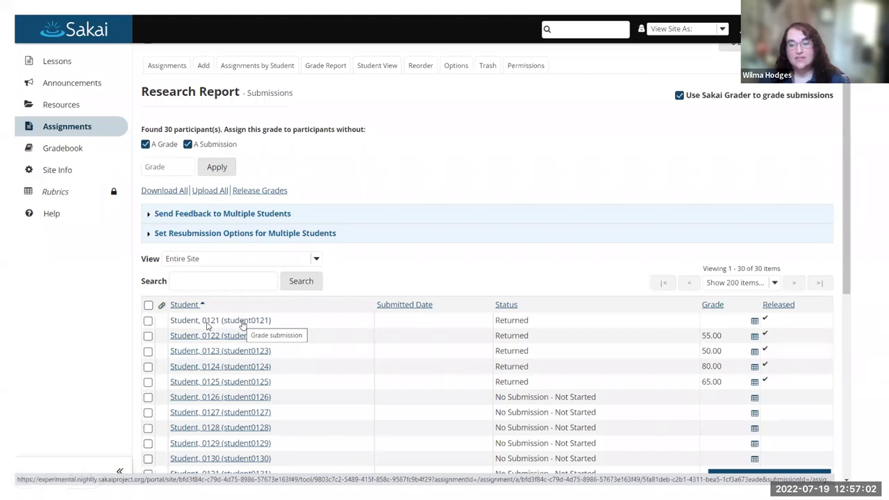
Open the grader for the first student's Research Report submission
{"action": "left_click", "coordinate": [242, 323]}
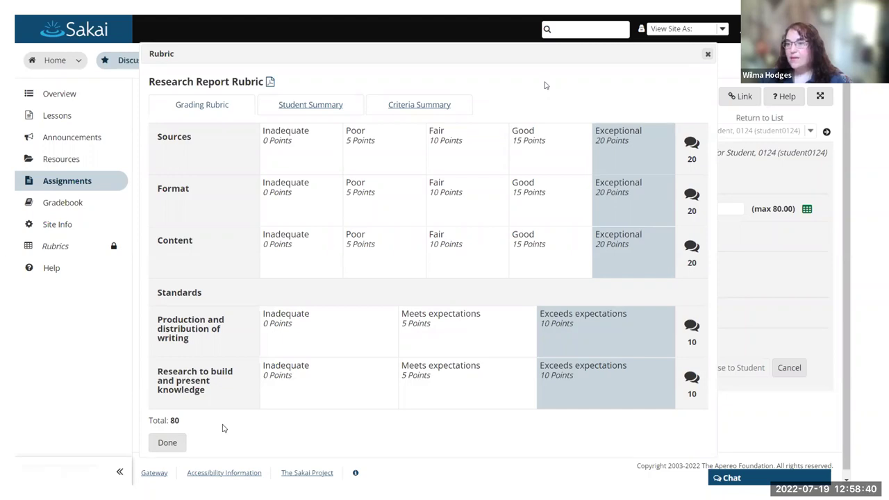
Switch to the presentation's New in Sakai 23! summary stats slide
{"action": "key", "text": "alt+Tab"}
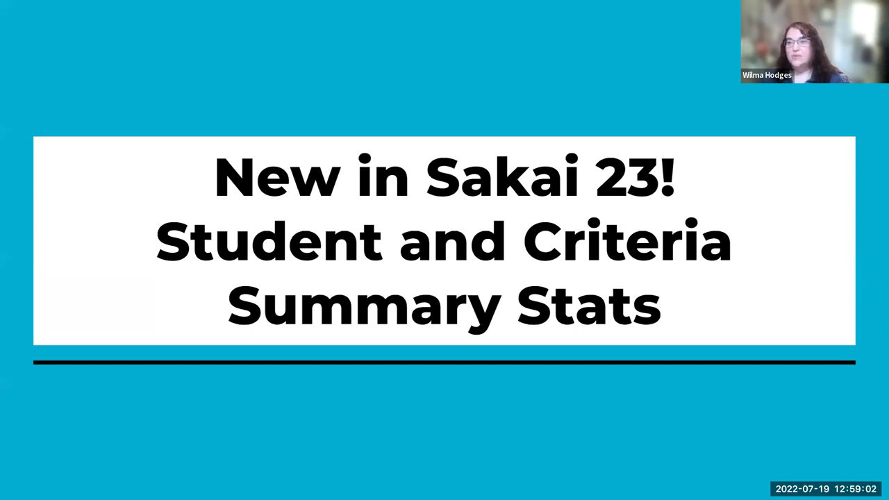
Return to Sakai's Research Report Rubric Student Summary with per-criterion scores and averages
{"action": "key", "text": "alt+Tab"}
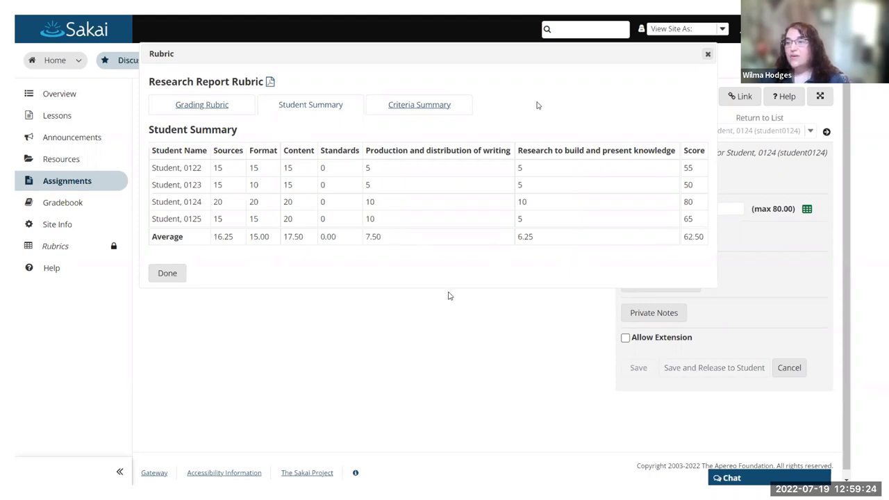
Switch the Research Report Rubric dialog to its Criteria Summary view
{"action": "left_click", "coordinate": [419, 105]}
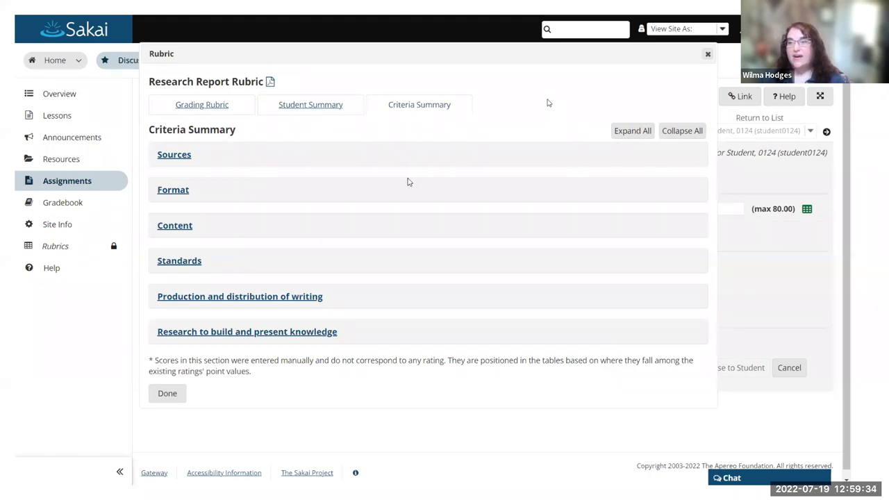
Expand all criteria to reveal score counts and statistics, e.g. Sources averaging 16.25
{"action": "left_click", "coordinate": [613, 142]}
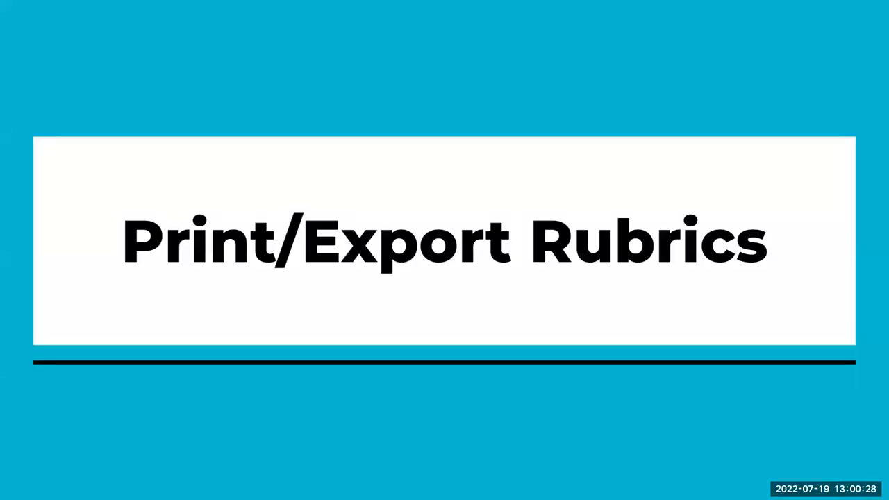
Go back to slide 31, the Criteria Summary screenshot with Format averaging 15.00
{"action": "mouse_move", "coordinate": [16, 481]}
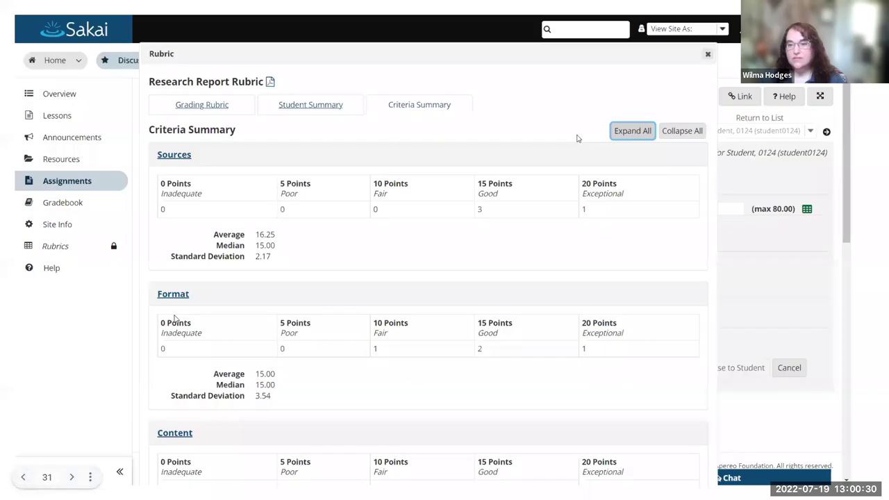
{"action": "left_click", "coordinate": [19, 479]}
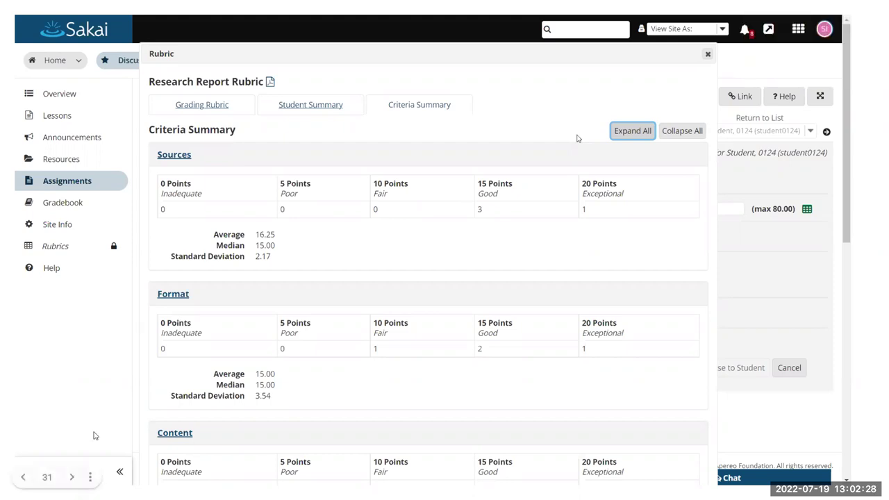
Advance to slide 32, the Print/Export Rubrics title slide
{"action": "left_click", "coordinate": [74, 478]}
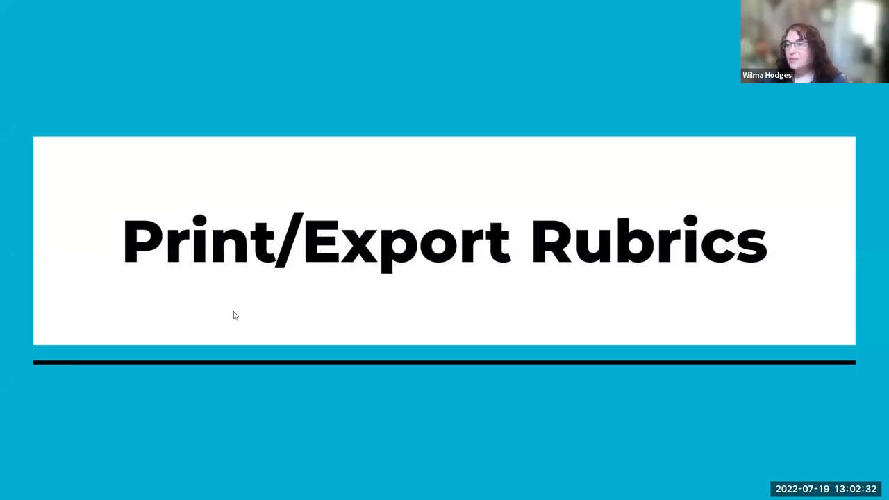
{"action": "mouse_move", "coordinate": [116, 460]}
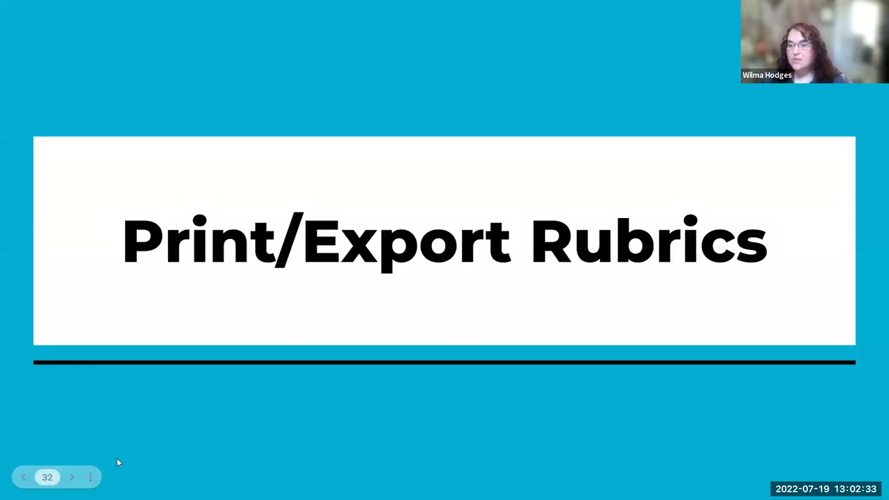
Advance to slide 33 and export the student's graded Research Report Rubric as a PDF
{"action": "left_click", "coordinate": [71, 478]}
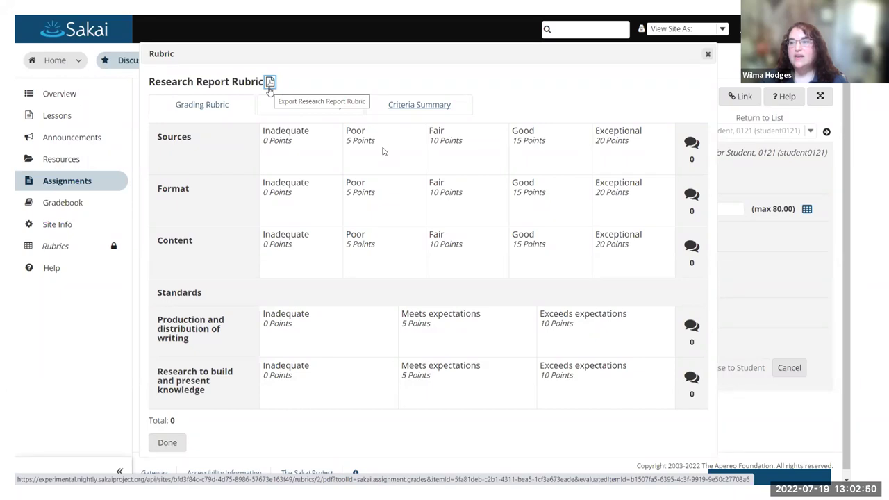
{"action": "left_click", "coordinate": [270, 83]}
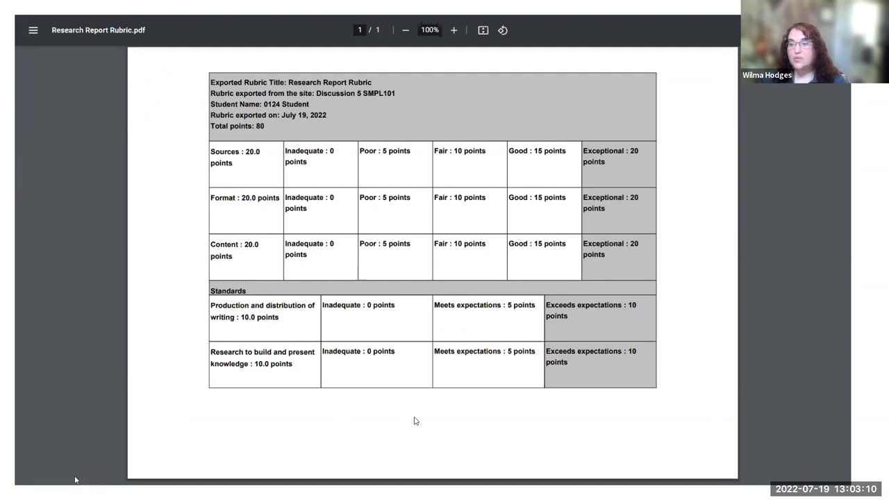
Close Research Report Rubric.pdf and return to the Manage Rubrics list
{"action": "key", "text": "ctrl+w"}
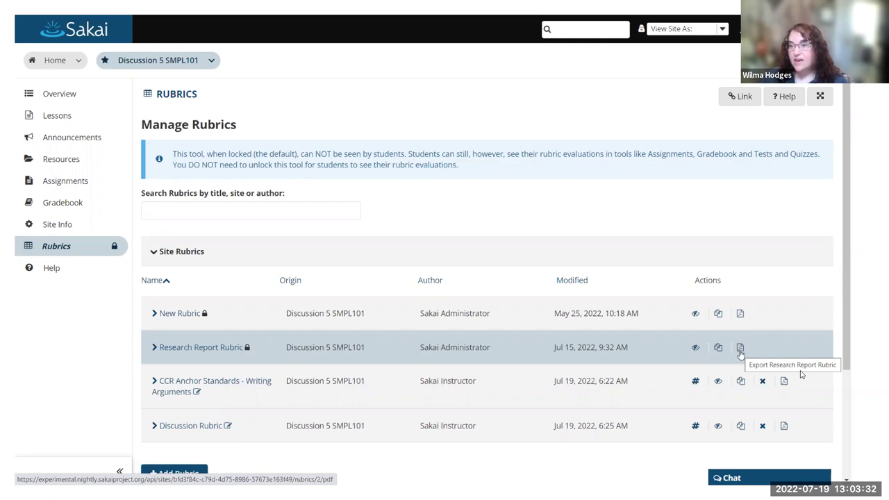
Export the Research Report Rubric template from its Manage Rubrics row as a PDF
{"action": "left_click", "coordinate": [740, 349]}
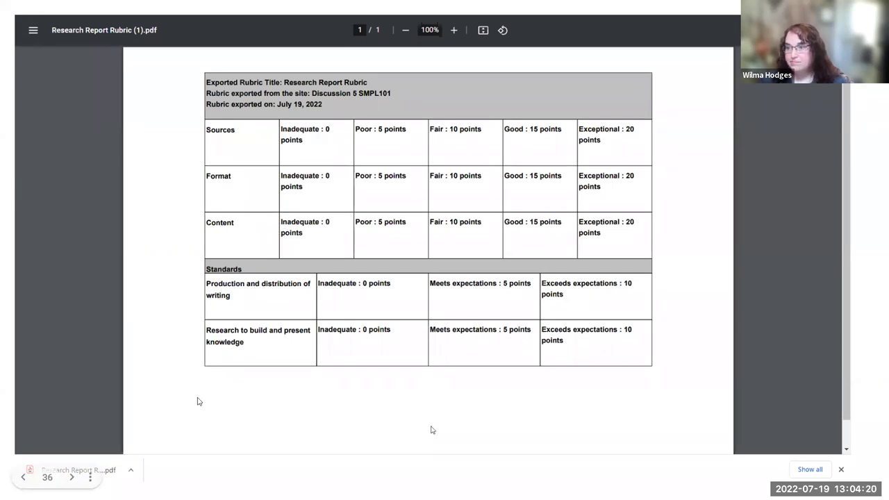
Advance the slide deck to the closing Questions slide and exit full-screen presentation mode
{"action": "key", "text": "alt+Tab"}
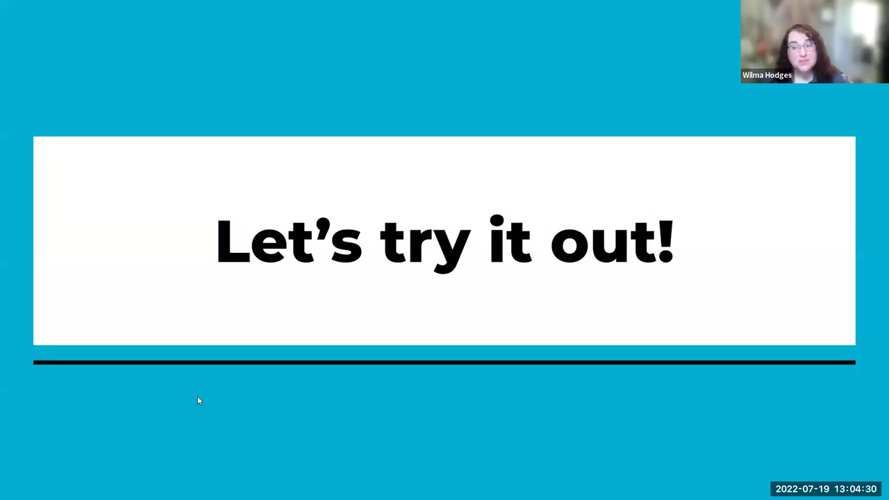
{"action": "key", "text": "Right"}
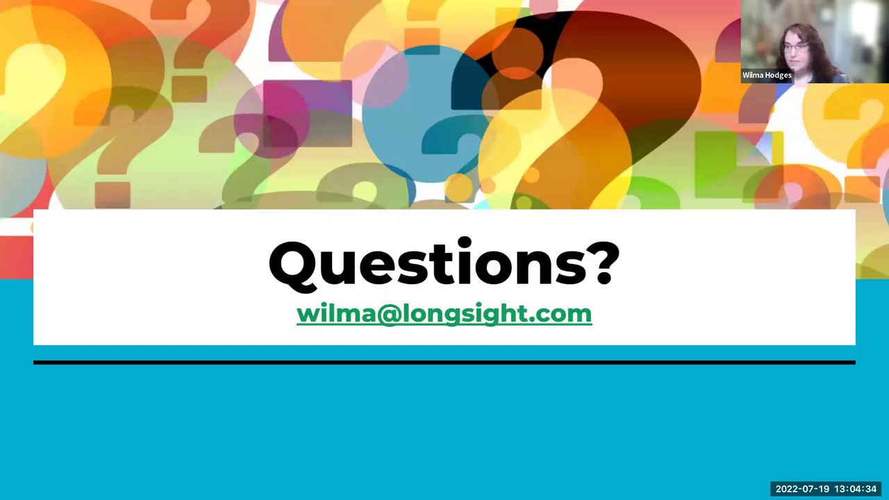
{"action": "key", "text": "Escape"}
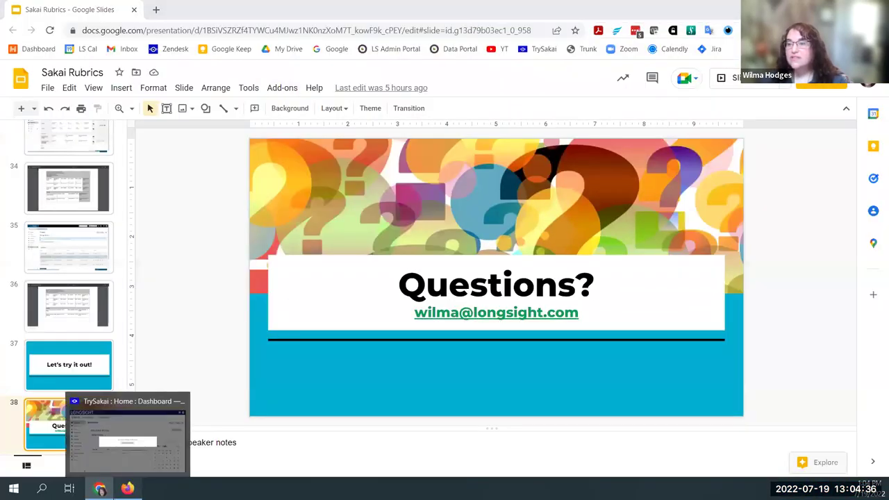
Bring up TrySakai in Firefox, reload it, and open Sandbox Site 003's Rubrics tool
{"action": "left_click", "coordinate": [127, 488]}
{"action": "left_click", "coordinate": [437, 271]}
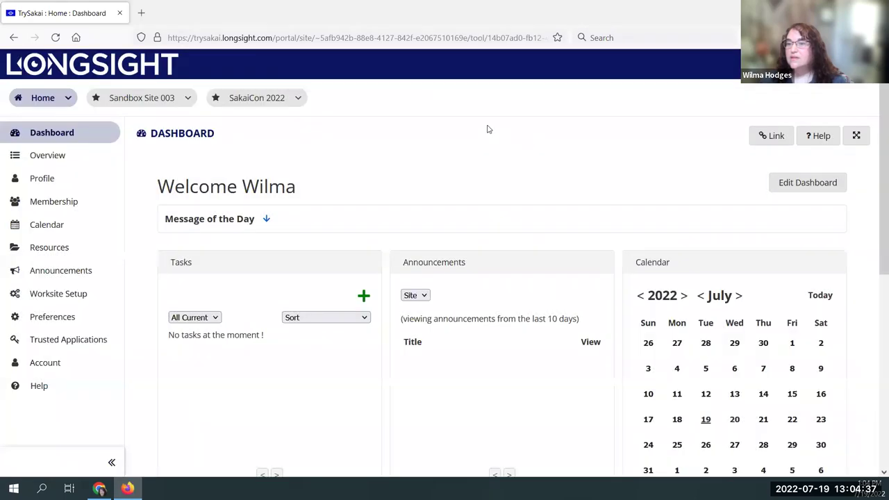
{"action": "left_click", "coordinate": [55, 37]}
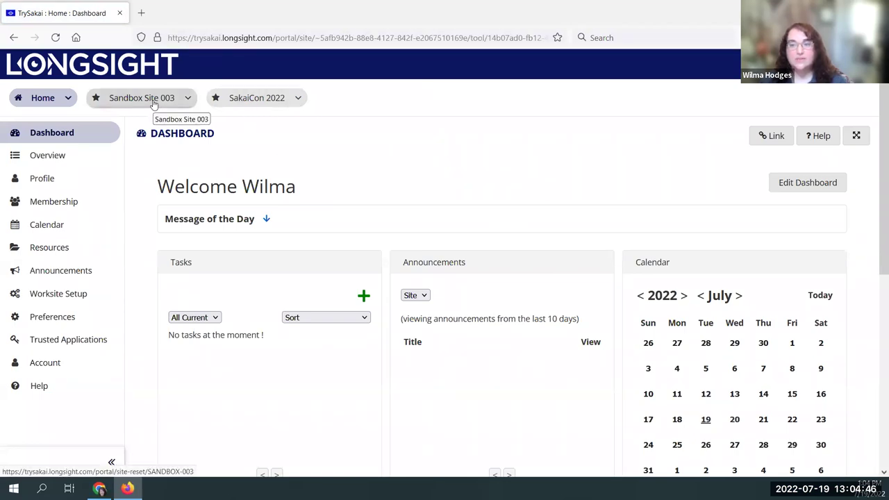
{"action": "left_click", "coordinate": [265, 102]}
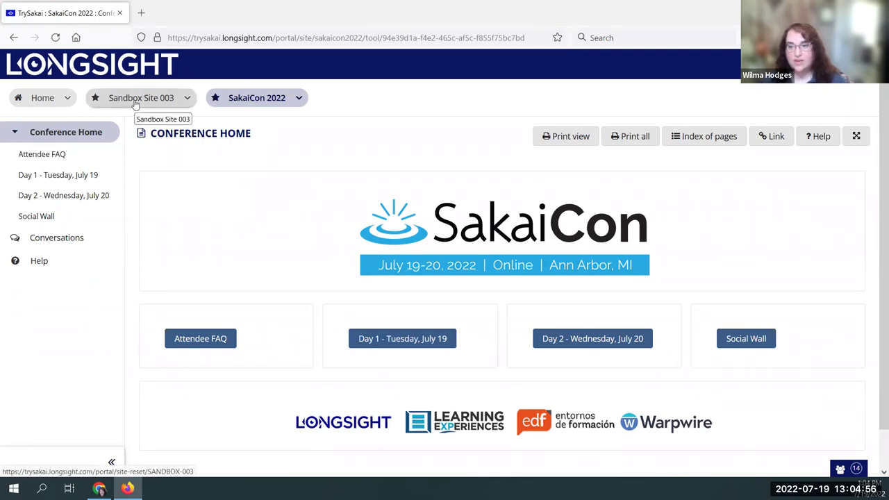
{"action": "left_click", "coordinate": [135, 98]}
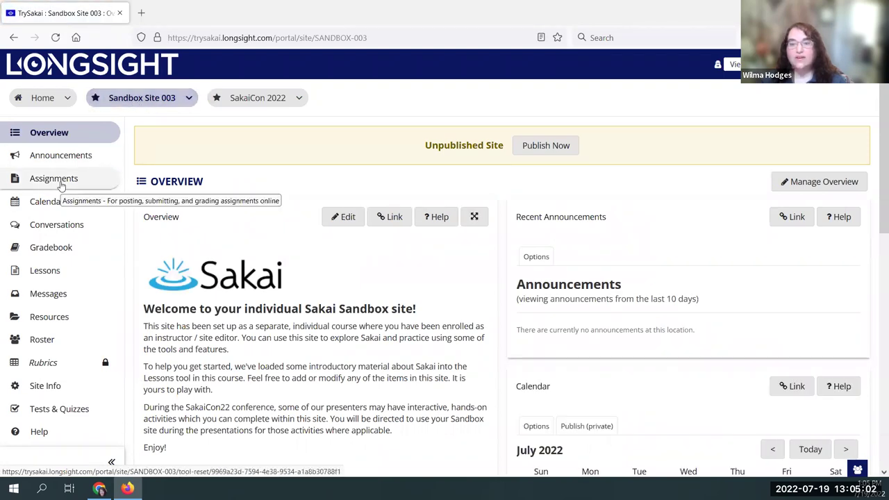
{"action": "left_click", "coordinate": [39, 368]}
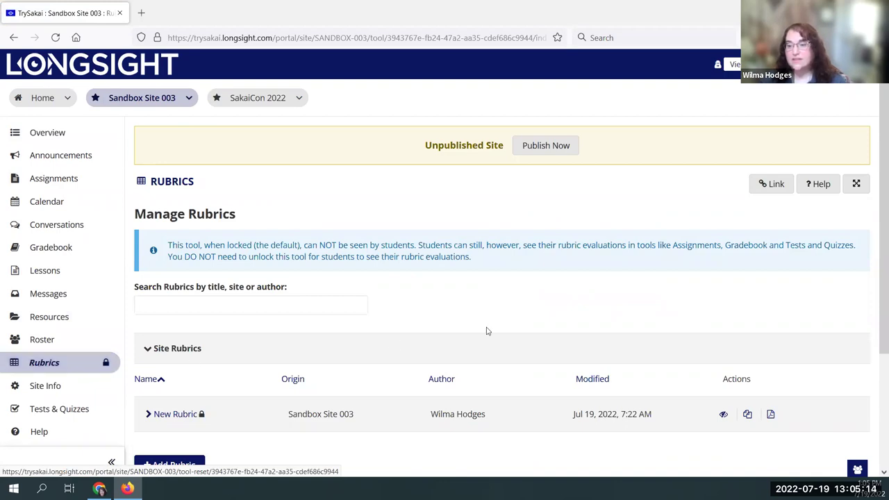
Add a new rubric to the site and save its title as 'My Rubric'
{"action": "scroll", "coordinate": [487, 331], "scroll_direction": "down", "scroll_amount": 2}
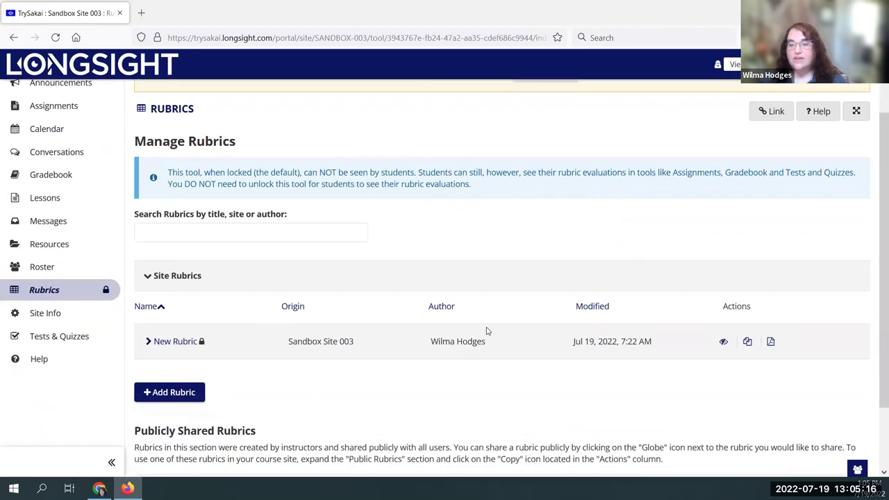
{"action": "left_click", "coordinate": [178, 393]}
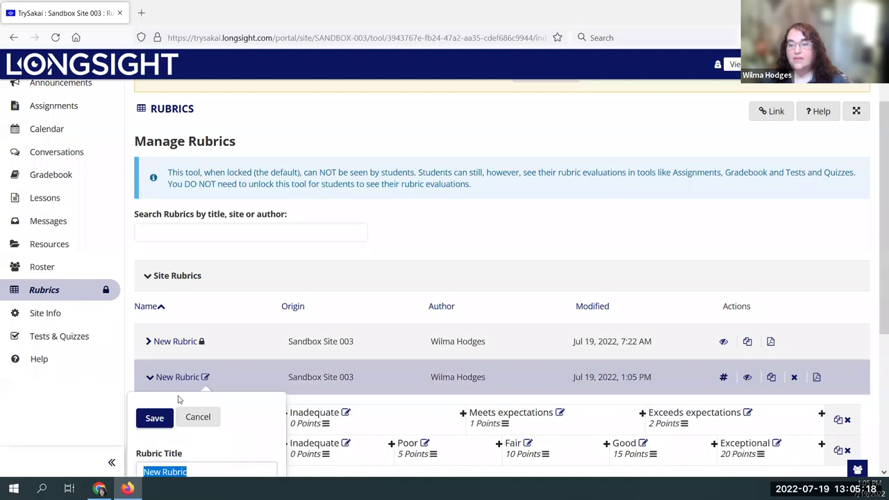
{"action": "scroll", "coordinate": [502, 435], "scroll_direction": "down", "scroll_amount": 2}
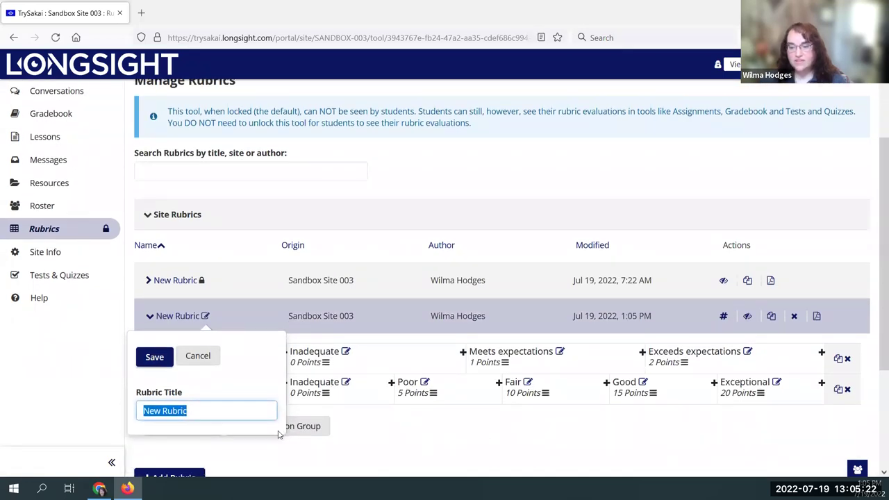
{"action": "type", "text": "My"}
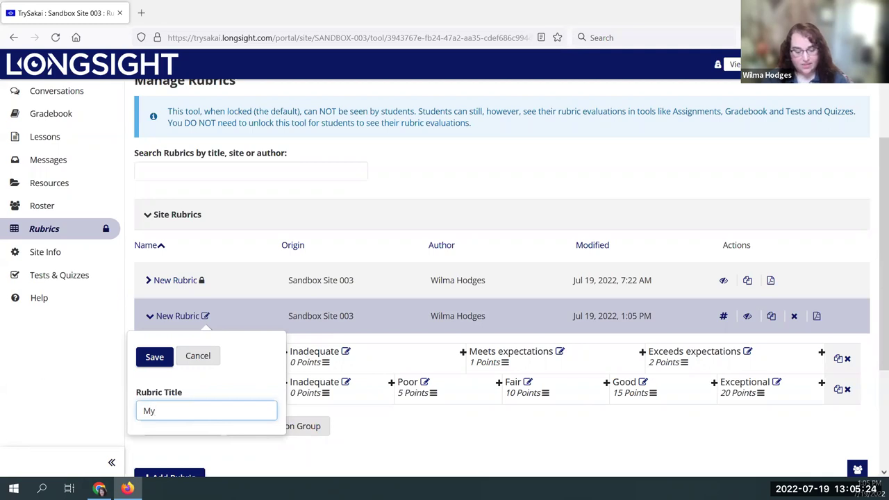
{"action": "type", "text": " Rubric"}
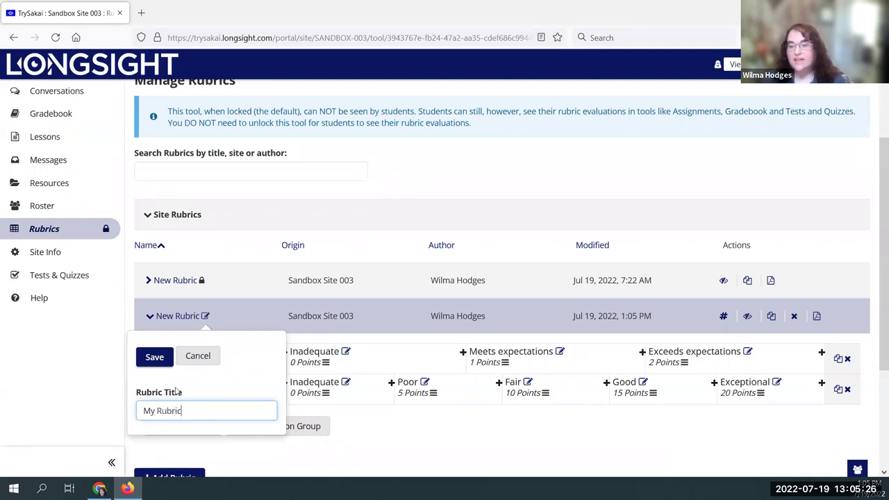
{"action": "left_click", "coordinate": [154, 357]}
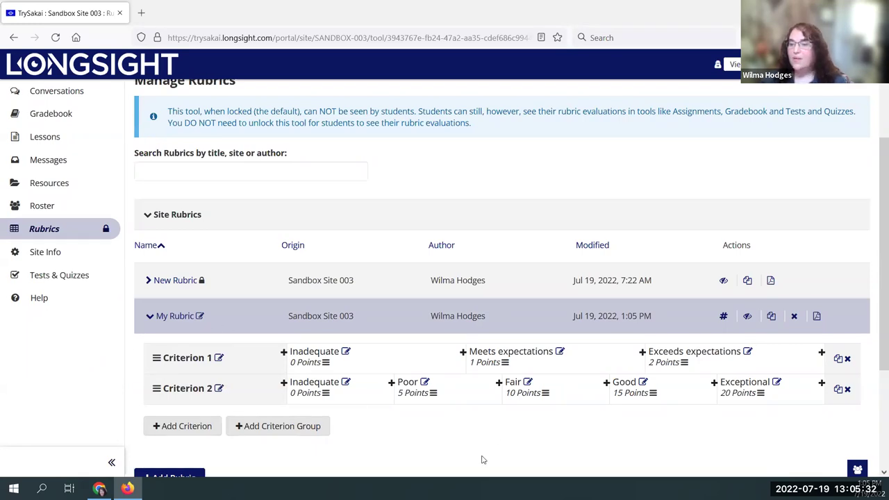
{"action": "scroll", "coordinate": [483, 460], "scroll_direction": "down", "scroll_amount": 2}
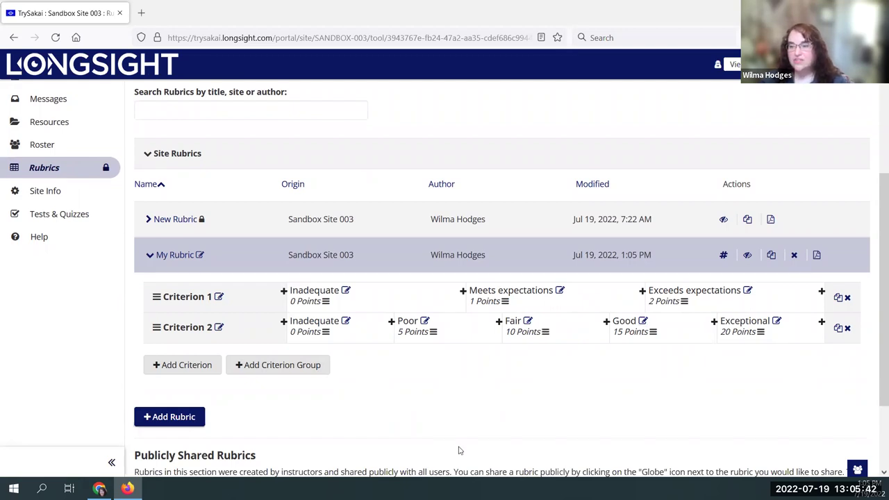
Copy Criterion 2 and remove the original, keeping Criterion 1 and Criterion 2 Copy
{"action": "left_click", "coordinate": [839, 329]}
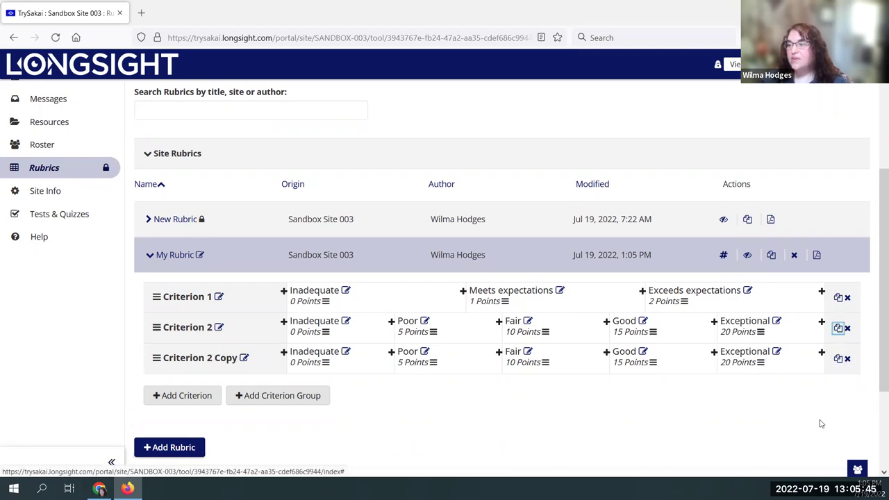
{"action": "left_click", "coordinate": [847, 328]}
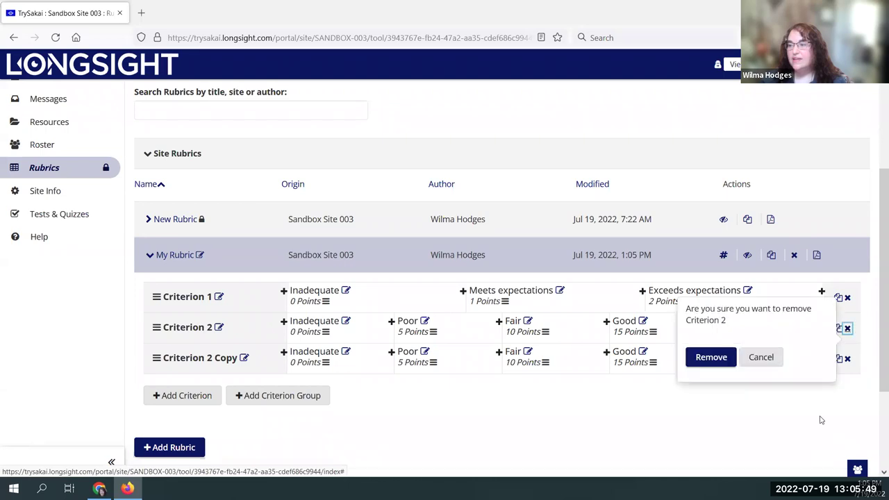
{"action": "left_click", "coordinate": [729, 370]}
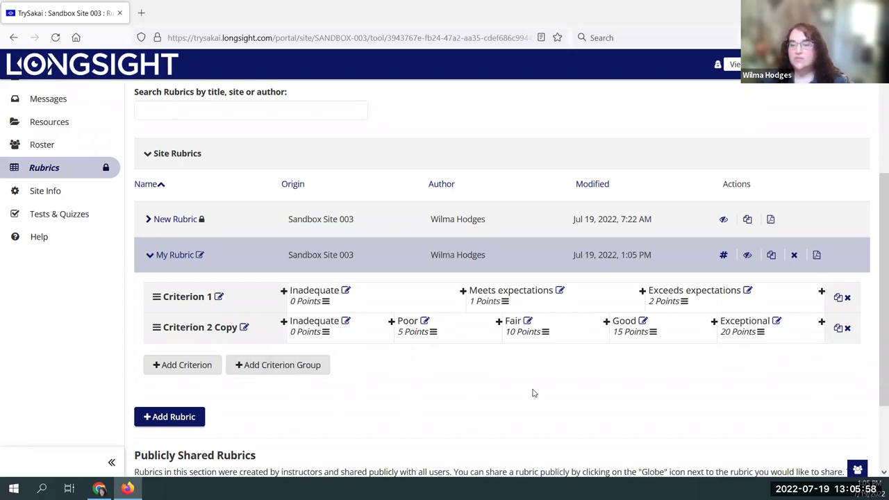
{"action": "scroll", "coordinate": [528, 410], "scroll_direction": "up", "scroll_amount": 3}
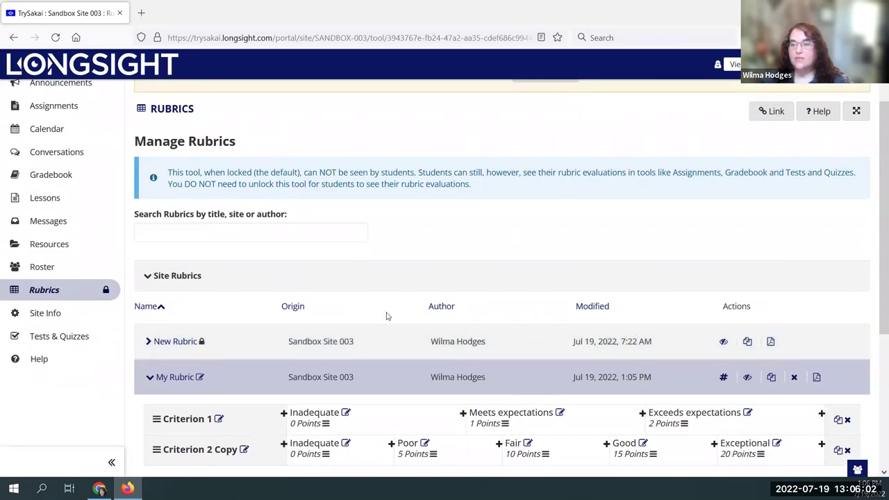
Collapse My Rubric's details and go to Sandbox Site 003's Assignments list
{"action": "left_click", "coordinate": [179, 379]}
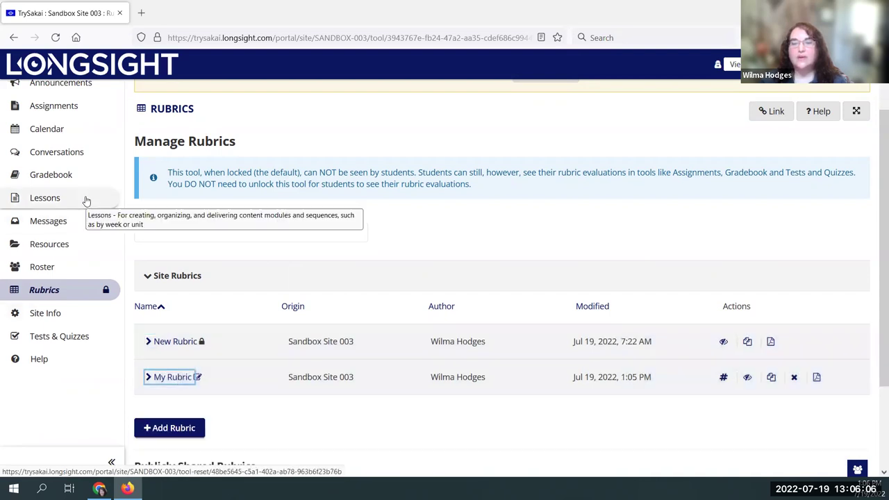
{"action": "scroll", "coordinate": [82, 197], "scroll_direction": "up", "scroll_amount": 2}
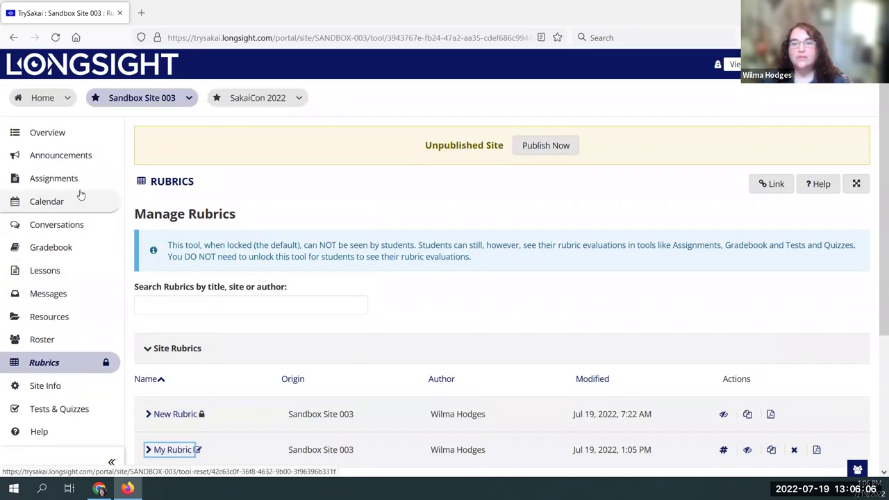
{"action": "left_click", "coordinate": [46, 180]}
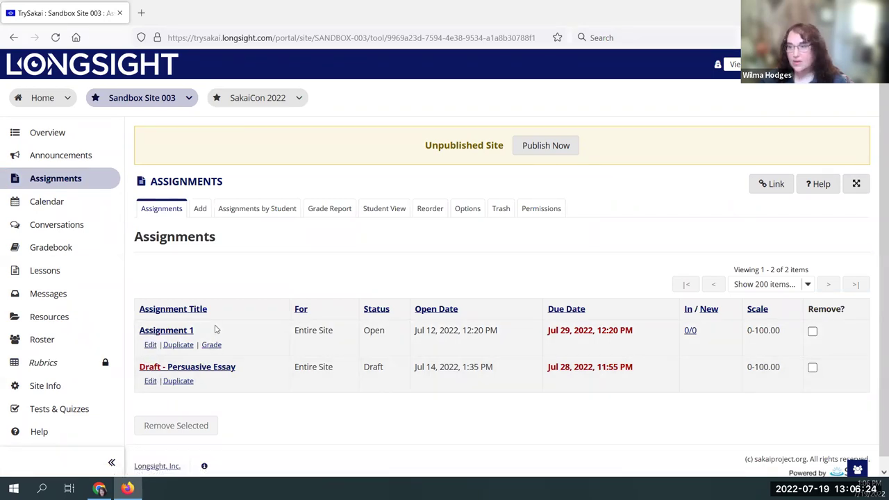
Open Assignment 1's edit form and scroll down to its Points-based Grading section
{"action": "left_click", "coordinate": [150, 346]}
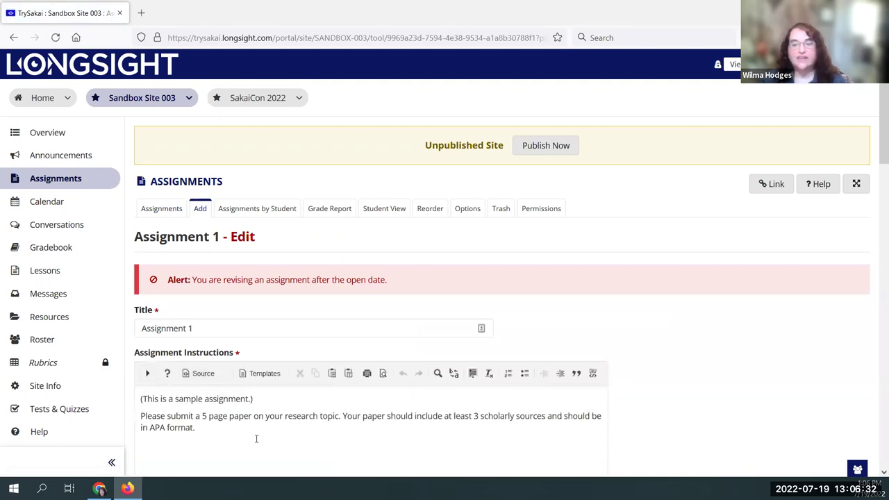
{"action": "scroll", "coordinate": [700, 448], "scroll_direction": "down", "scroll_amount": 3}
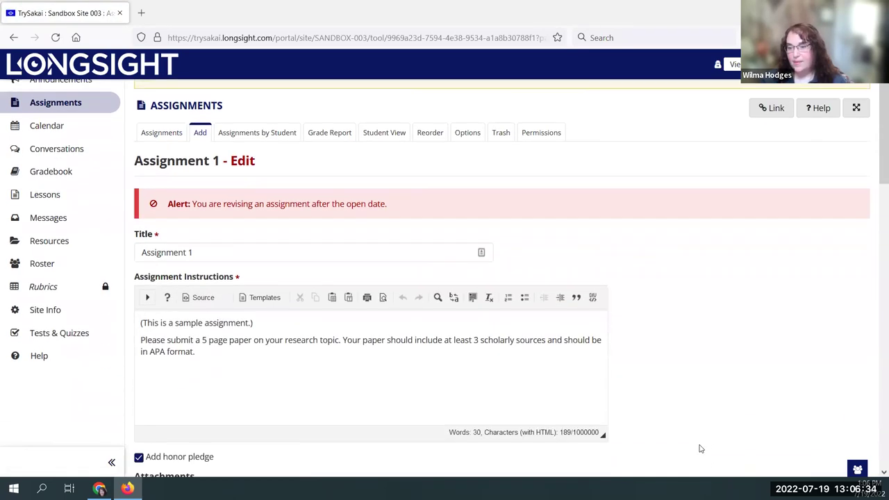
{"action": "scroll", "coordinate": [700, 448], "scroll_direction": "down", "scroll_amount": 2}
{"action": "scroll", "coordinate": [700, 449], "scroll_direction": "down", "scroll_amount": 4}
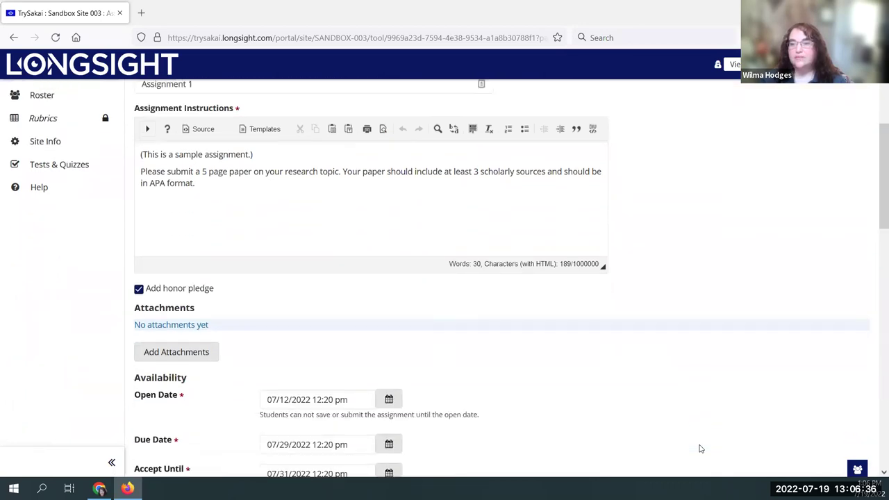
{"action": "scroll", "coordinate": [700, 449], "scroll_direction": "down", "scroll_amount": 7}
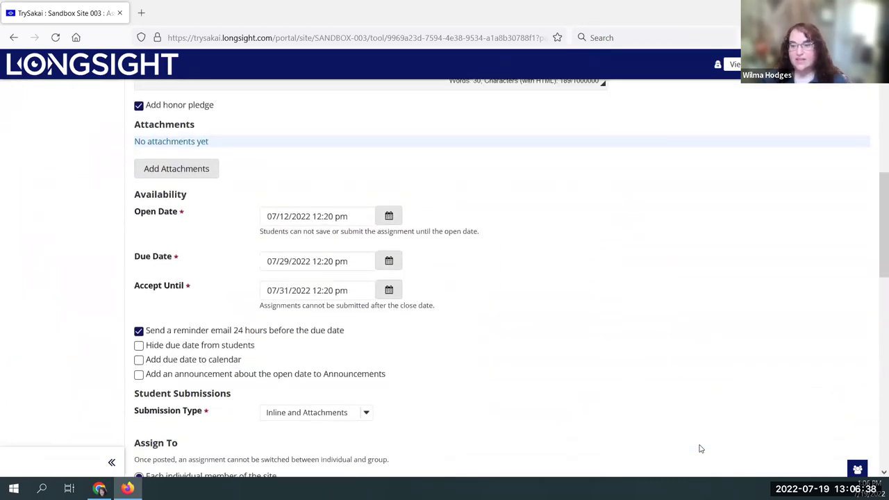
{"action": "scroll", "coordinate": [700, 449], "scroll_direction": "down", "scroll_amount": 3}
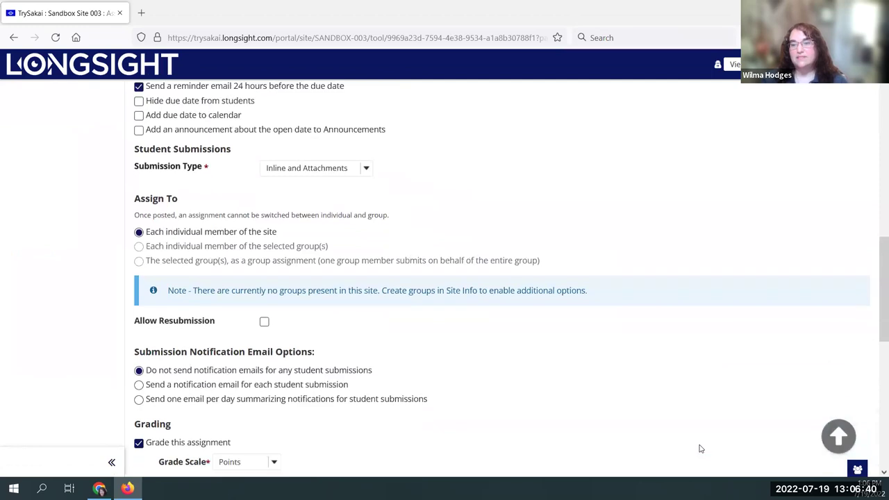
{"action": "scroll", "coordinate": [700, 448], "scroll_direction": "down", "scroll_amount": 3}
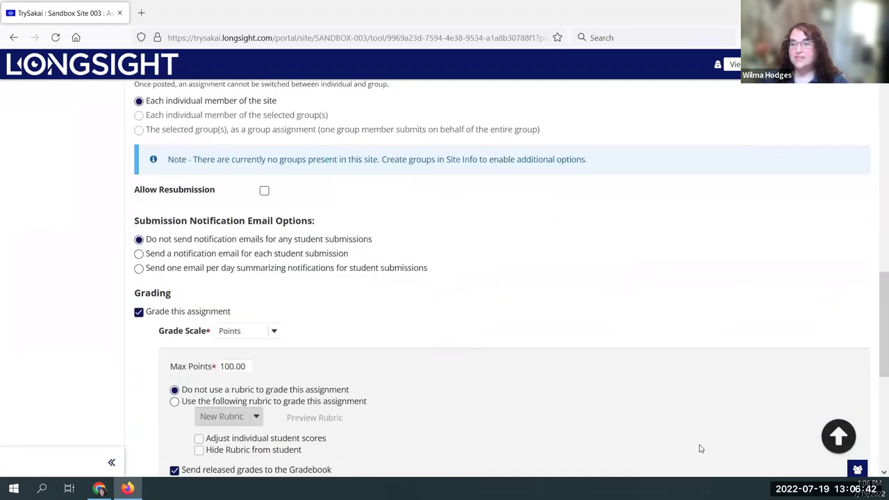
{"action": "scroll", "coordinate": [700, 449], "scroll_direction": "down", "scroll_amount": 3}
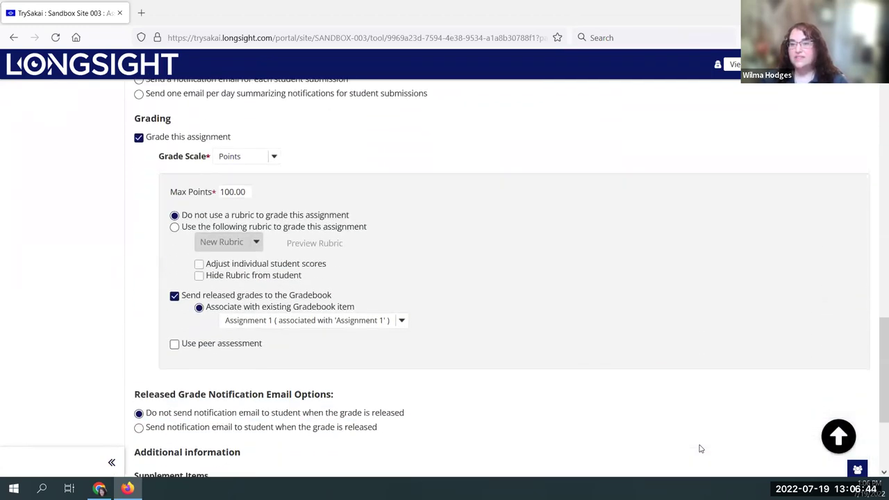
Grade Assignment 1 with My Rubric, previewing it, and allow adjusting individual student scores
{"action": "left_click", "coordinate": [174, 227]}
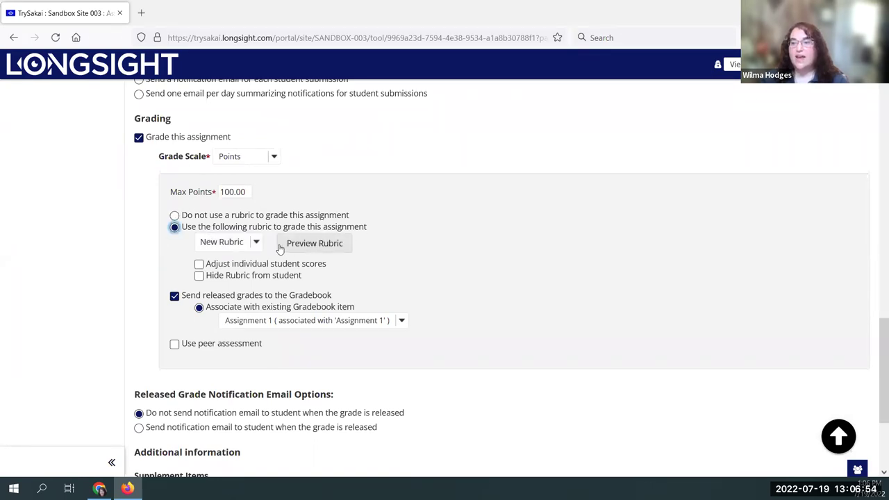
{"action": "left_click", "coordinate": [256, 242]}
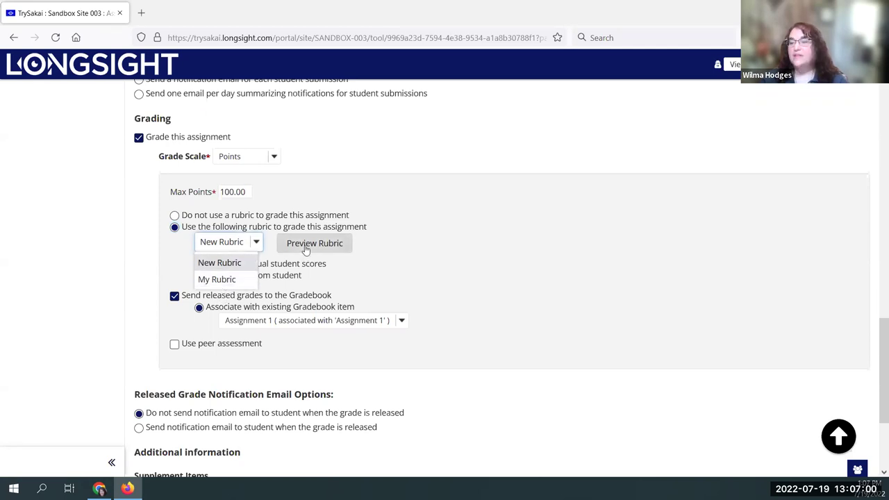
{"action": "left_click", "coordinate": [222, 280]}
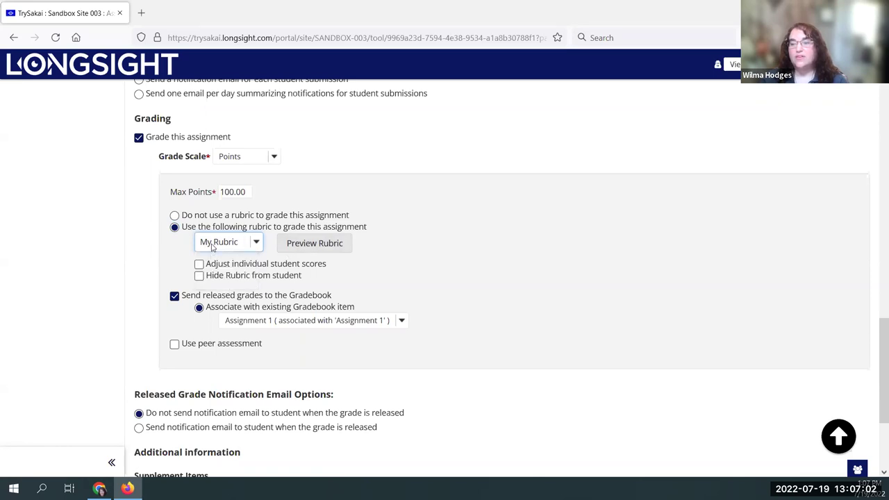
{"action": "left_click", "coordinate": [295, 245]}
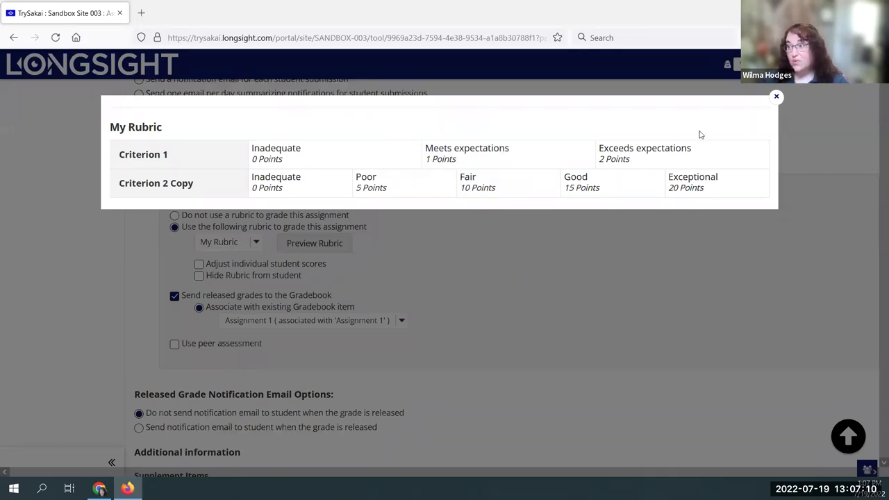
{"action": "left_click", "coordinate": [777, 97]}
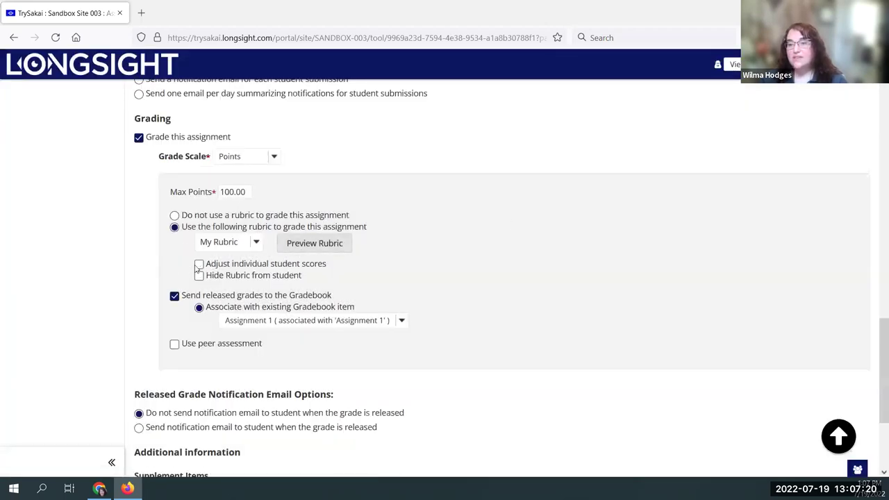
{"action": "left_click", "coordinate": [199, 264]}
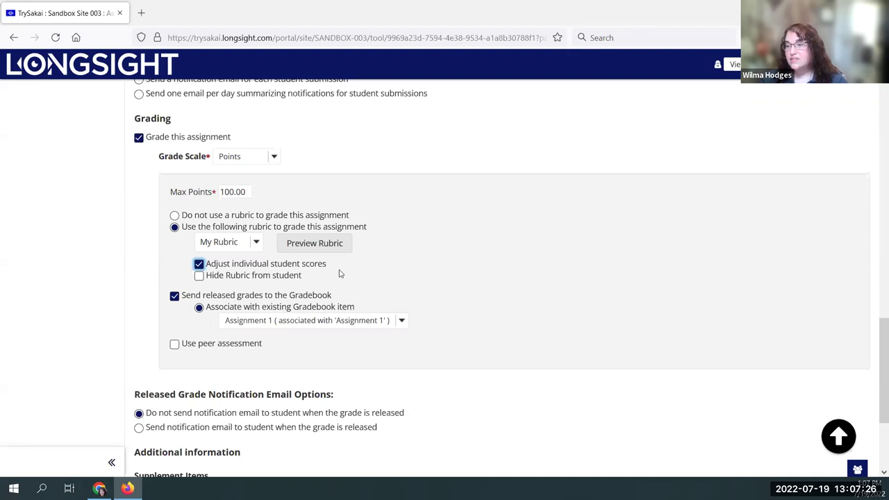
{"action": "scroll", "coordinate": [339, 274], "scroll_direction": "down", "scroll_amount": 2}
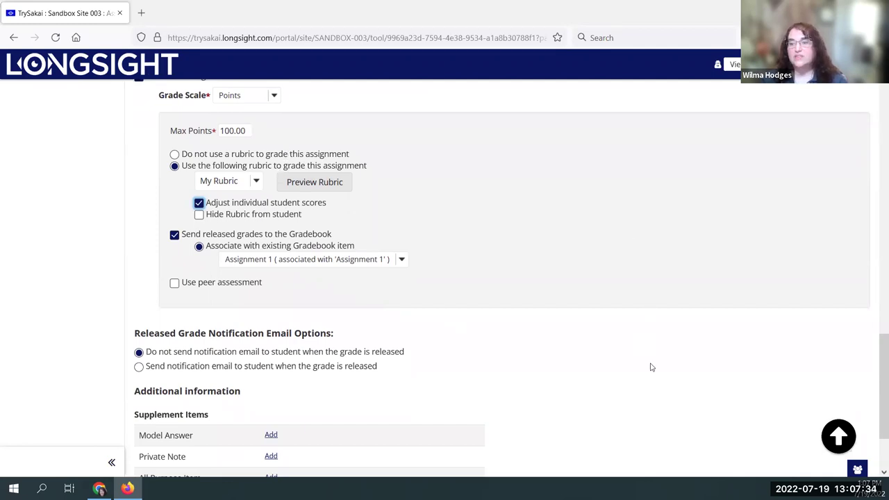
{"action": "scroll", "coordinate": [651, 367], "scroll_direction": "down", "scroll_amount": 3}
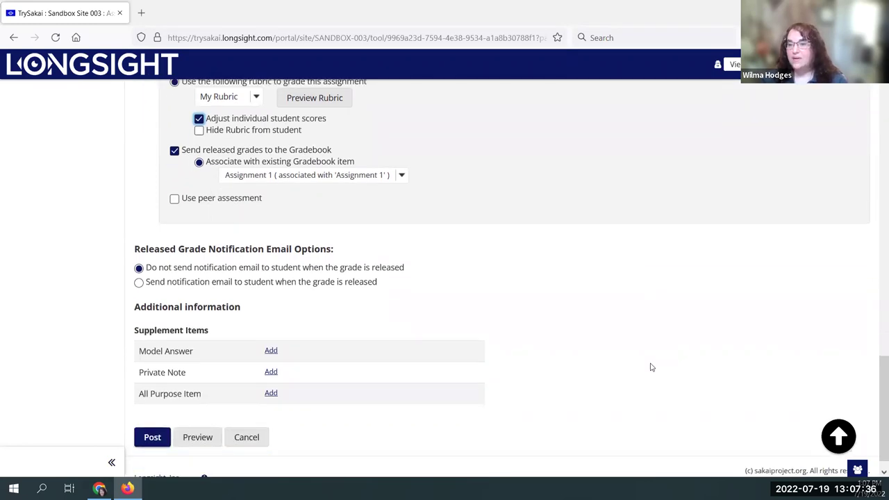
{"action": "scroll", "coordinate": [651, 367], "scroll_direction": "down", "scroll_amount": 1}
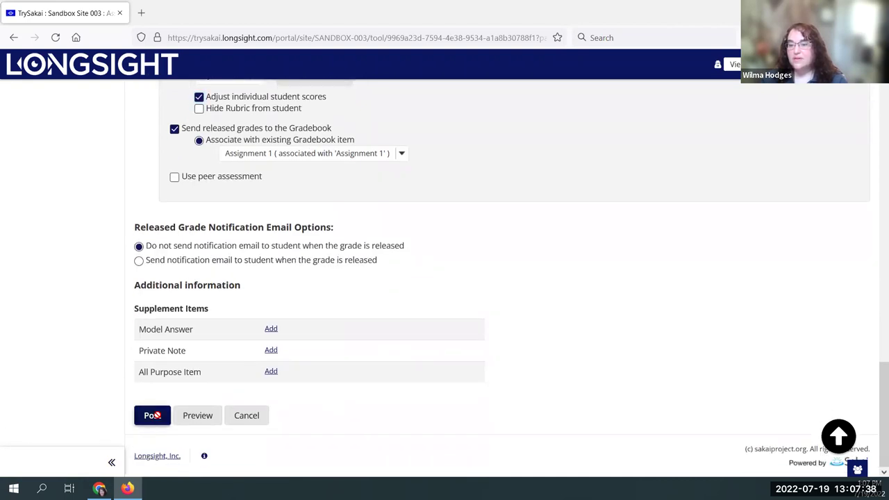
Post Assignment 1's changes and open the first student's grading page
{"action": "left_click", "coordinate": [153, 415]}
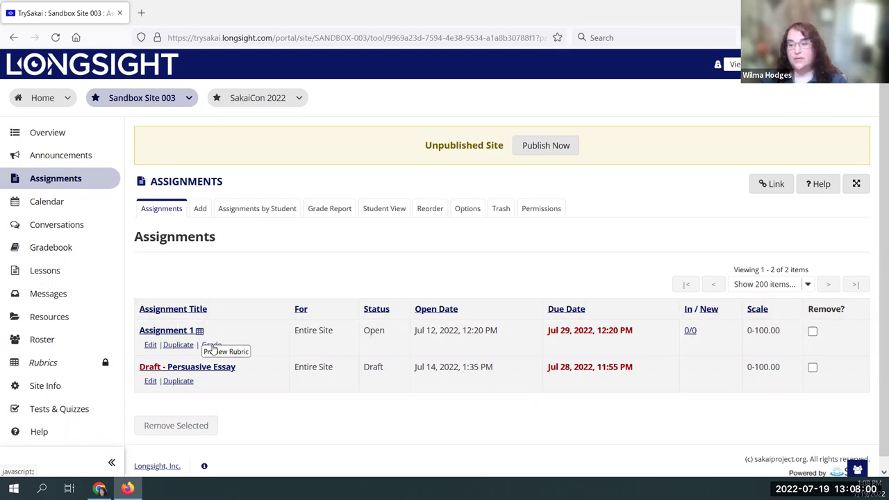
{"action": "left_click", "coordinate": [212, 346]}
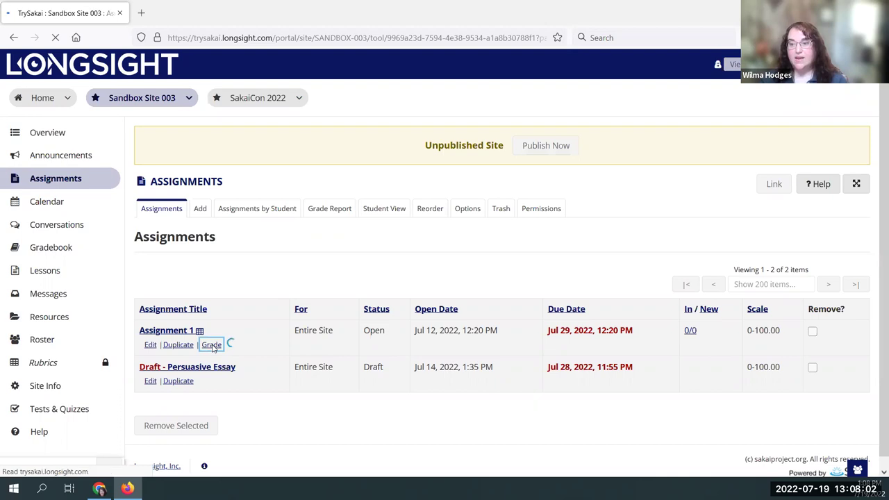
{"action": "scroll", "coordinate": [279, 344], "scroll_direction": "down", "scroll_amount": 3}
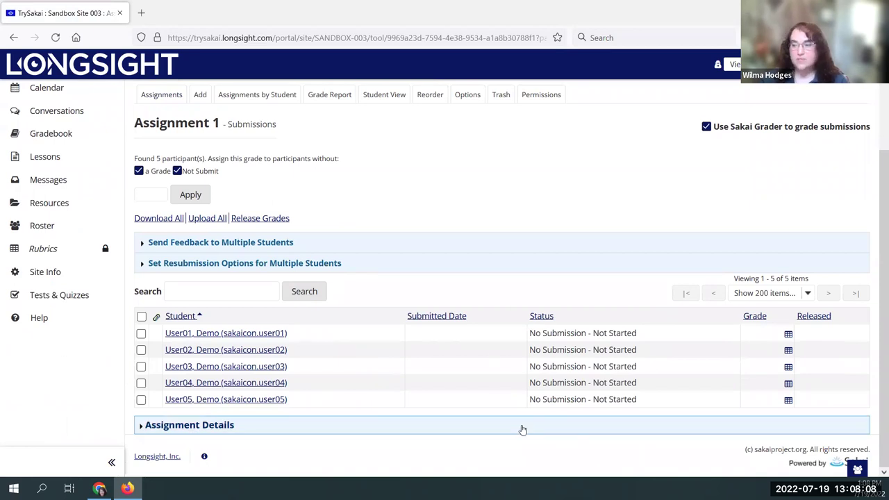
{"action": "left_click", "coordinate": [227, 334]}
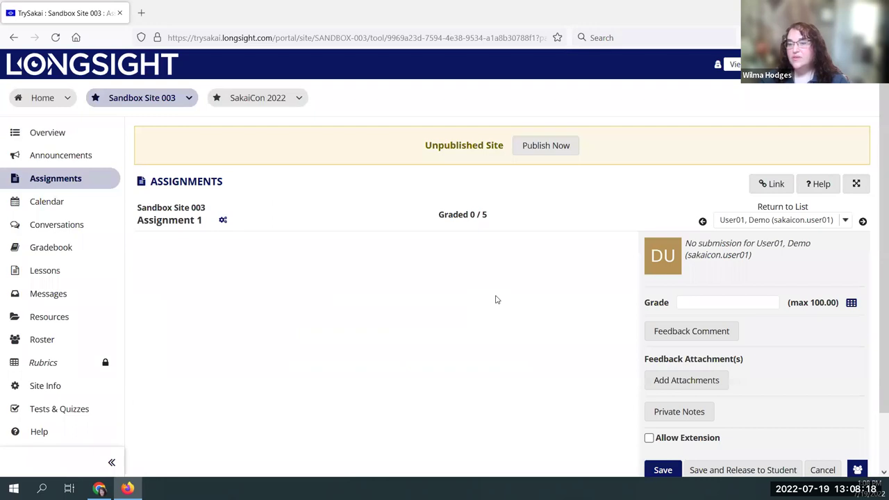
In the rubric, rate Criterion 1 Meets expectations and Criterion 2 Copy Exceptional
{"action": "left_click", "coordinate": [852, 304]}
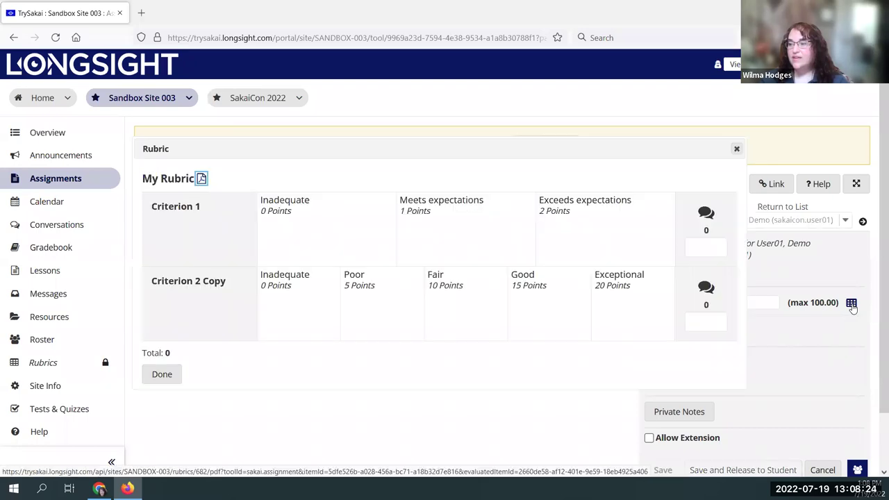
{"action": "left_click", "coordinate": [540, 240]}
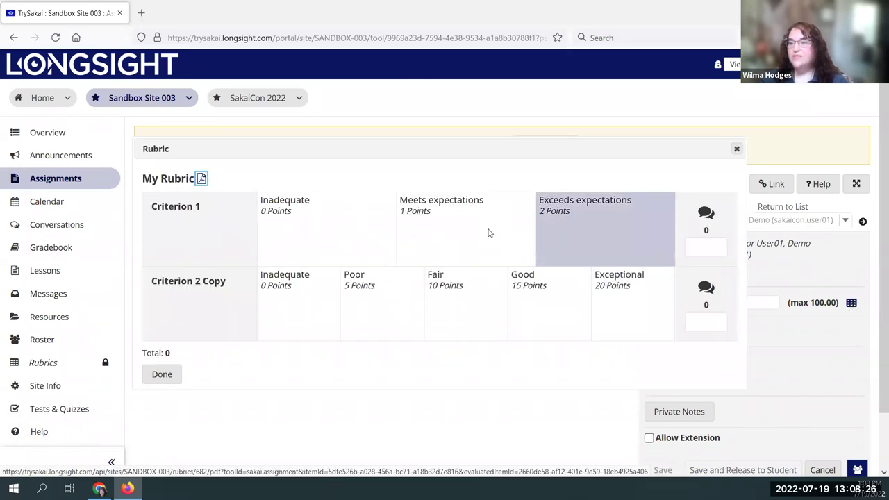
{"action": "left_click", "coordinate": [485, 281]}
{"action": "left_click", "coordinate": [491, 375]}
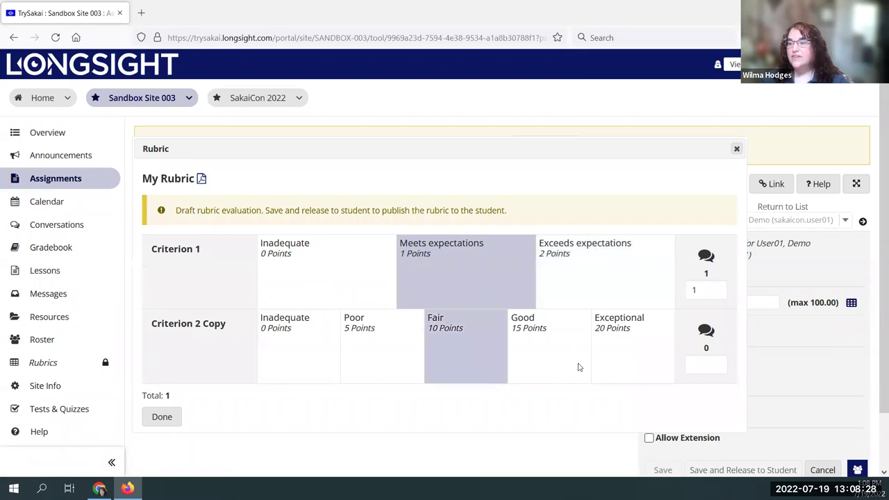
{"action": "left_click", "coordinate": [606, 357]}
{"action": "left_click", "coordinate": [565, 368]}
{"action": "left_click", "coordinate": [616, 360]}
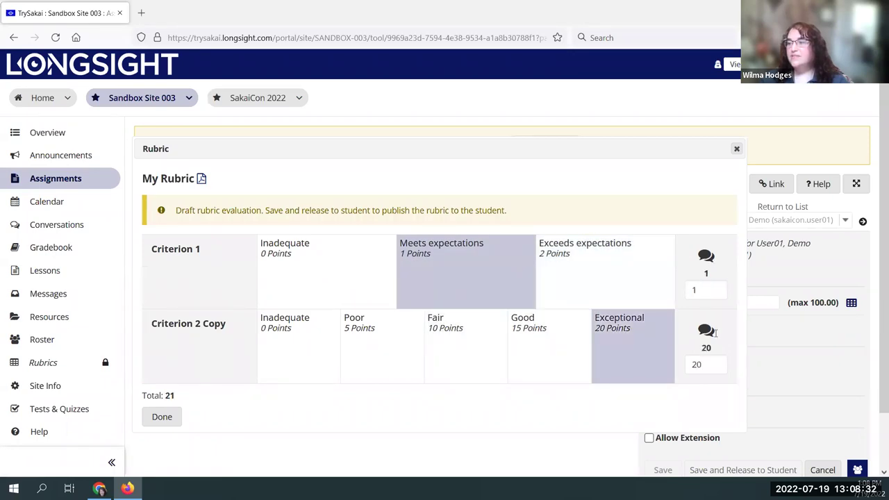
Override Criterion 2 Copy's score to 18 and add the comment 'good!'
{"action": "double_click", "coordinate": [697, 365]}
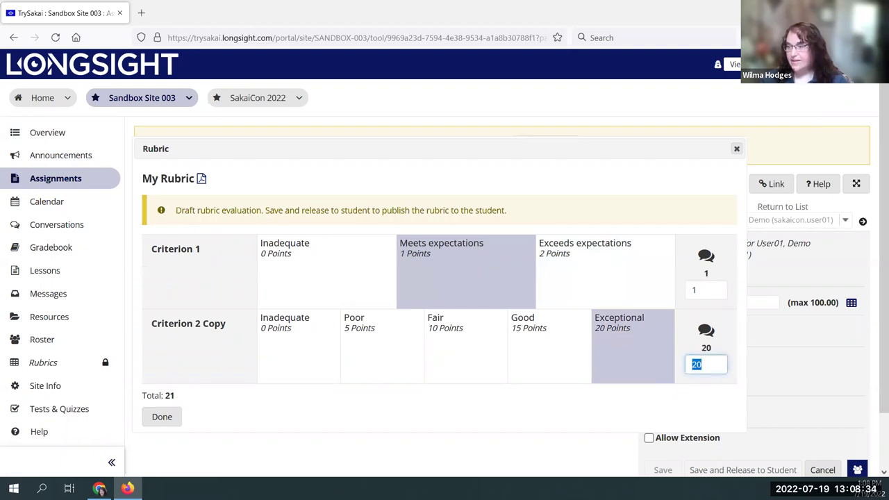
{"action": "type", "text": "18"}
{"action": "left_click", "coordinate": [613, 401]}
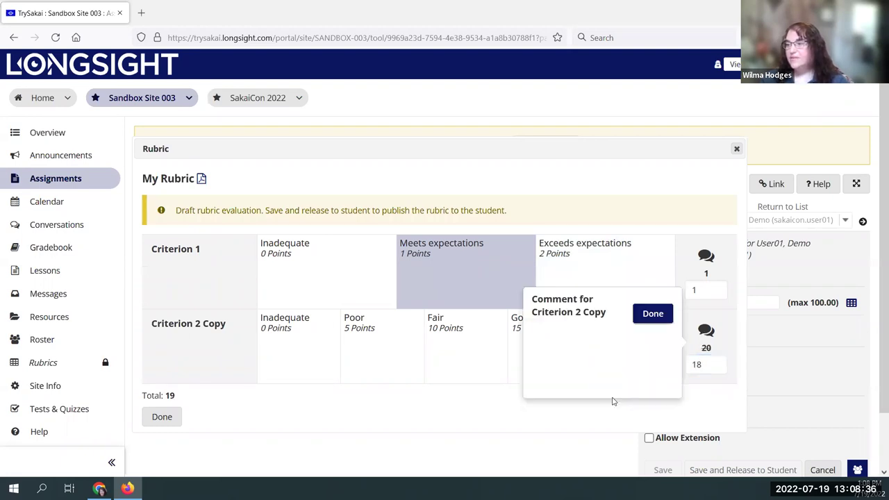
{"action": "type", "text": "good!"}
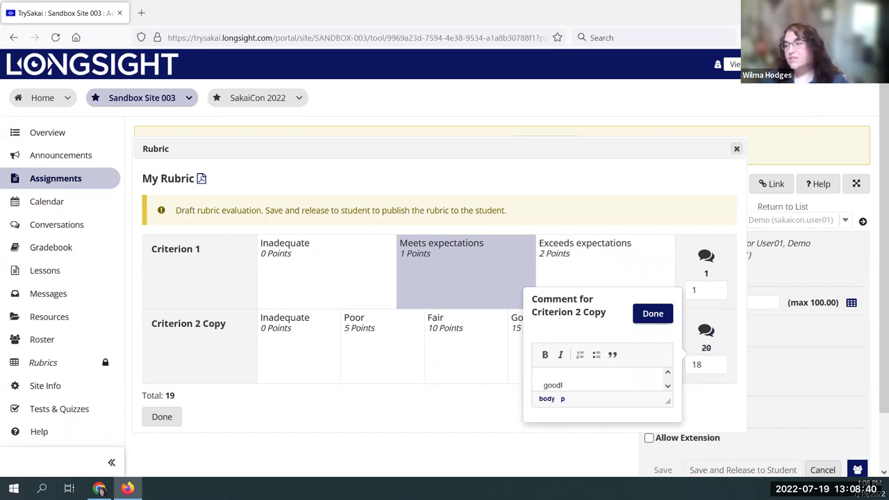
{"action": "left_click", "coordinate": [647, 315]}
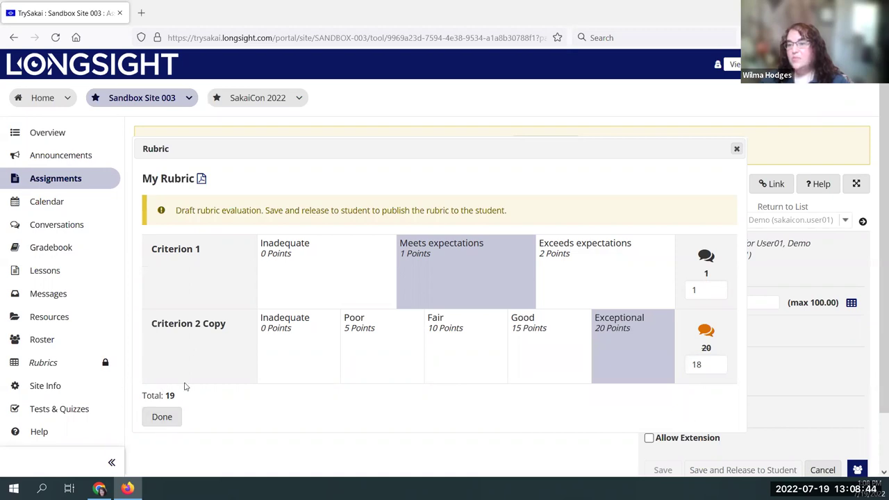
Apply the rubric total of 19, then save and release the grade to the student
{"action": "left_click", "coordinate": [163, 417]}
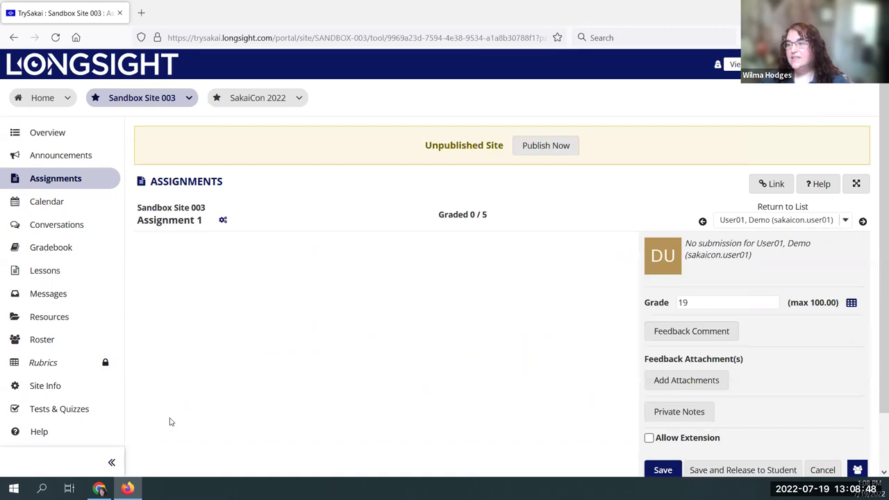
{"action": "scroll", "coordinate": [816, 382], "scroll_direction": "down", "scroll_amount": 2}
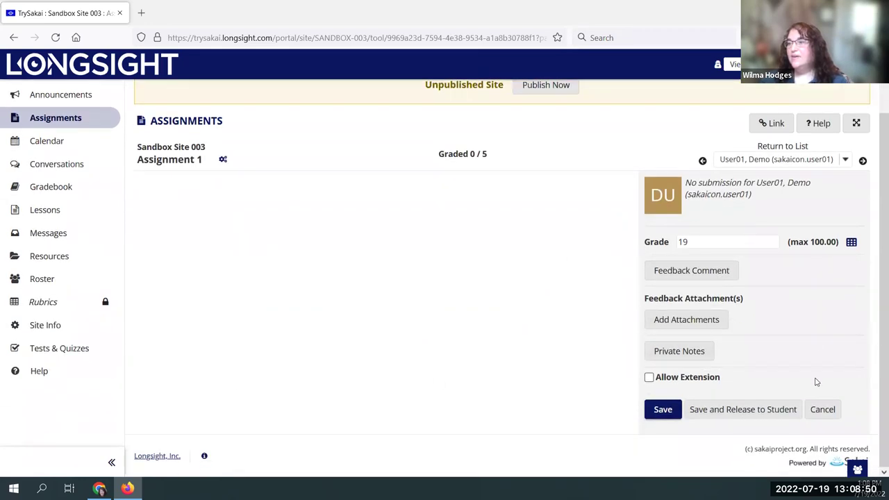
{"action": "left_click", "coordinate": [753, 417]}
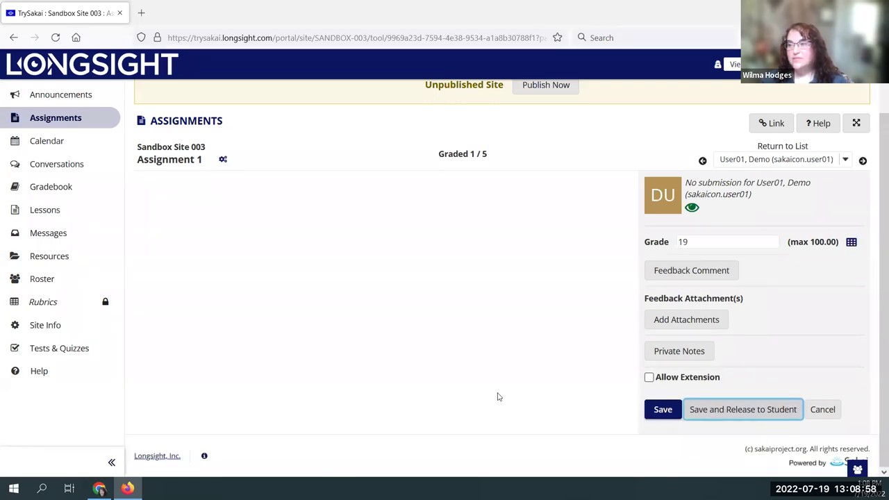
Start the Google Slides deck as a full-screen slideshow
{"action": "scroll", "coordinate": [498, 397], "scroll_direction": "up", "scroll_amount": 2}
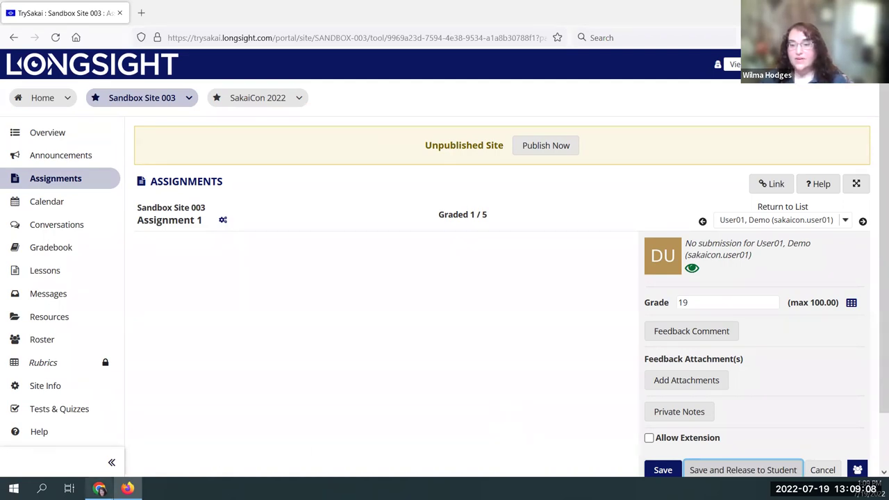
{"action": "left_click", "coordinate": [99, 489]}
{"action": "left_click", "coordinate": [752, 77]}
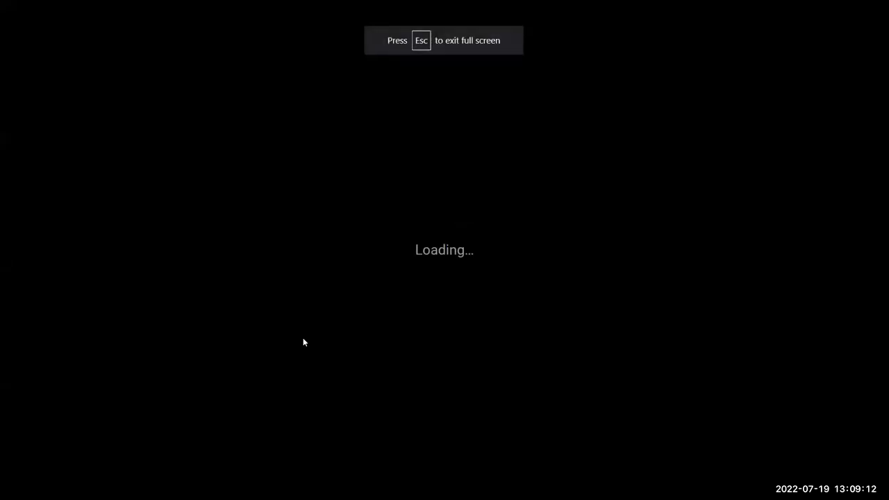